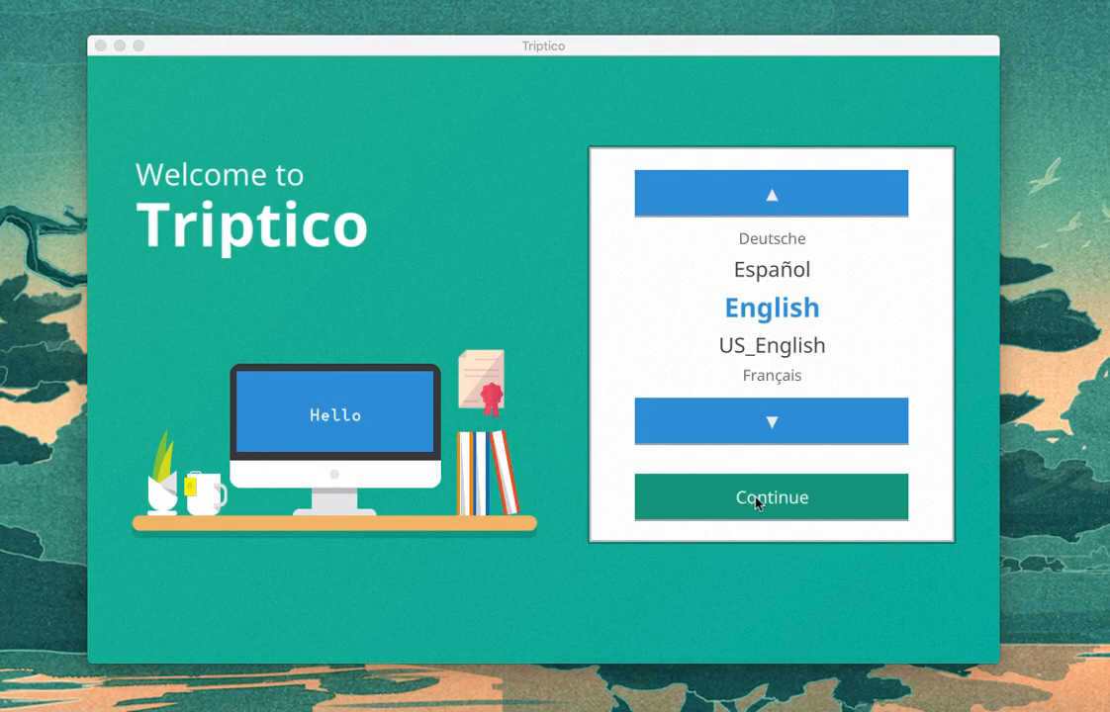
# Step: Continue with English as the language and sign in with the account username and password
pyautogui.click(791, 498)
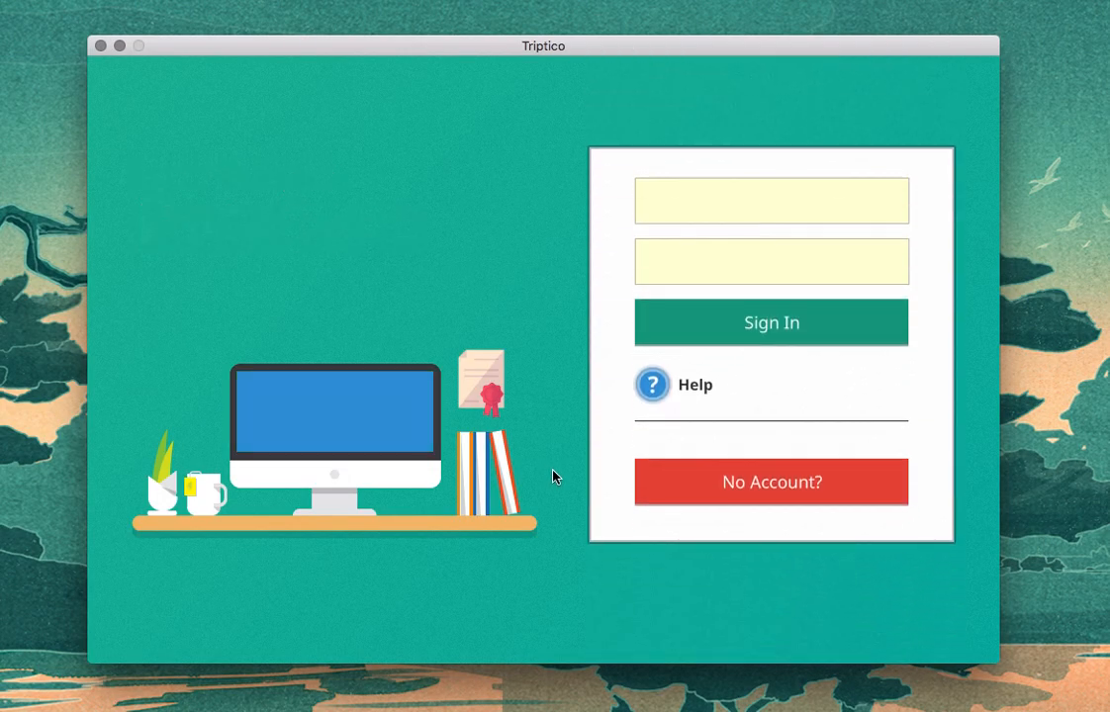
pyautogui.click(788, 200)
pyautogui.write('test')
pyautogui.press('Tab')
pyautogui.write('test')
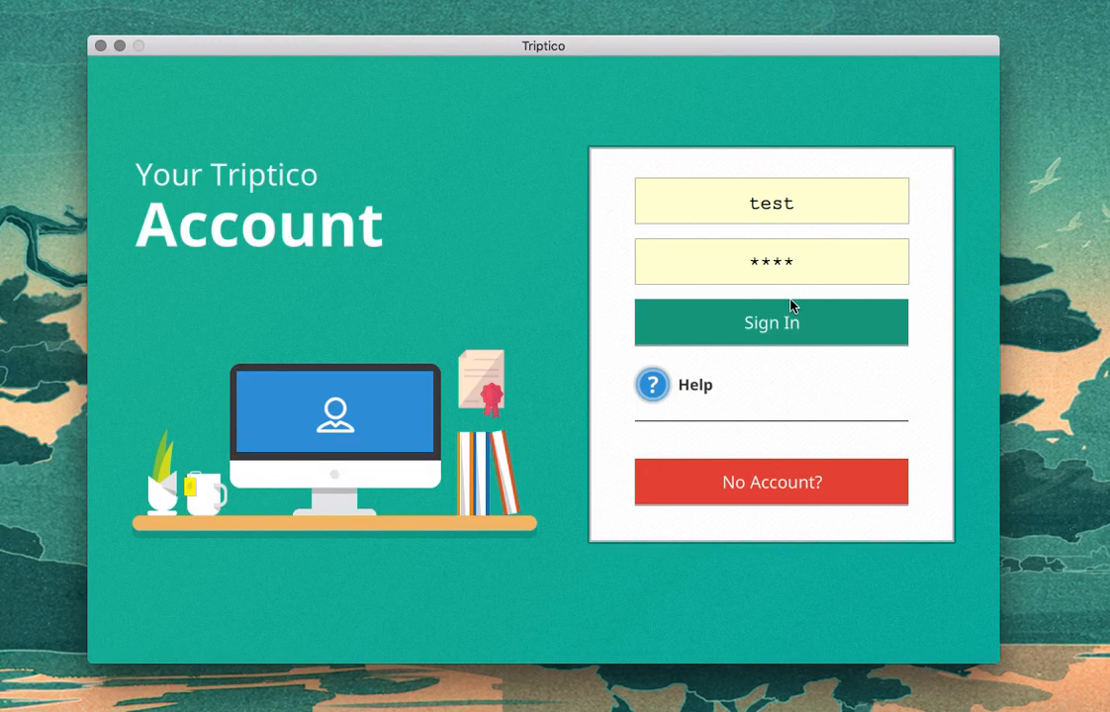
pyautogui.click(797, 328)
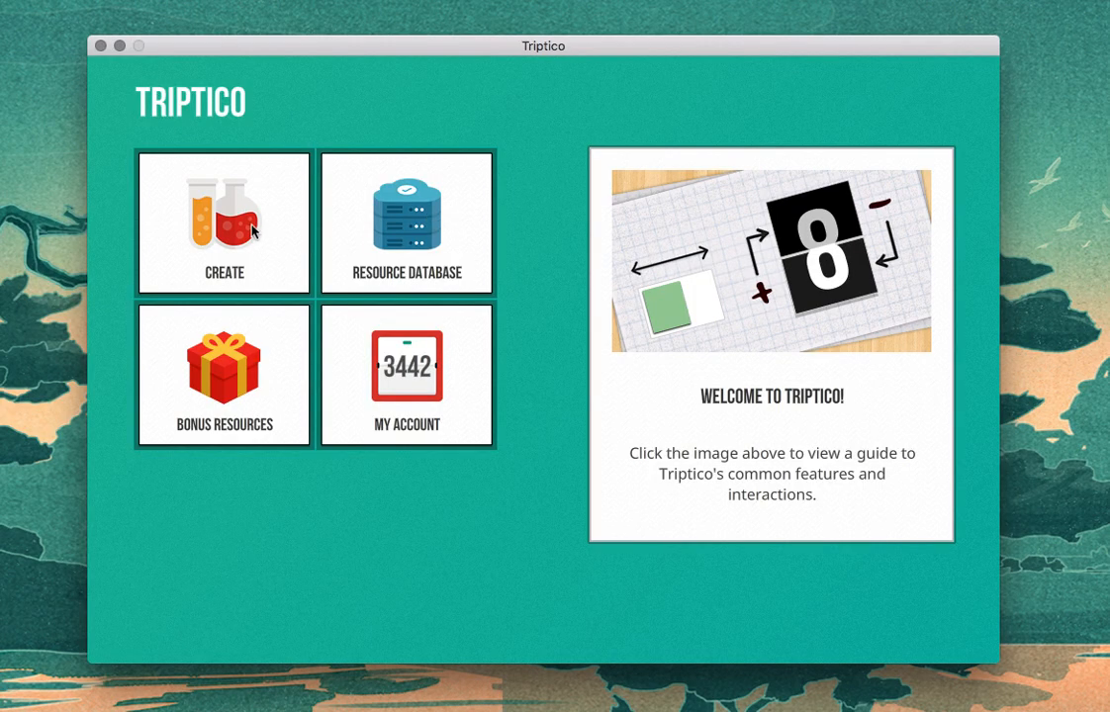
# Step: Create a new simple list with 7 items
pyautogui.click(226, 204)
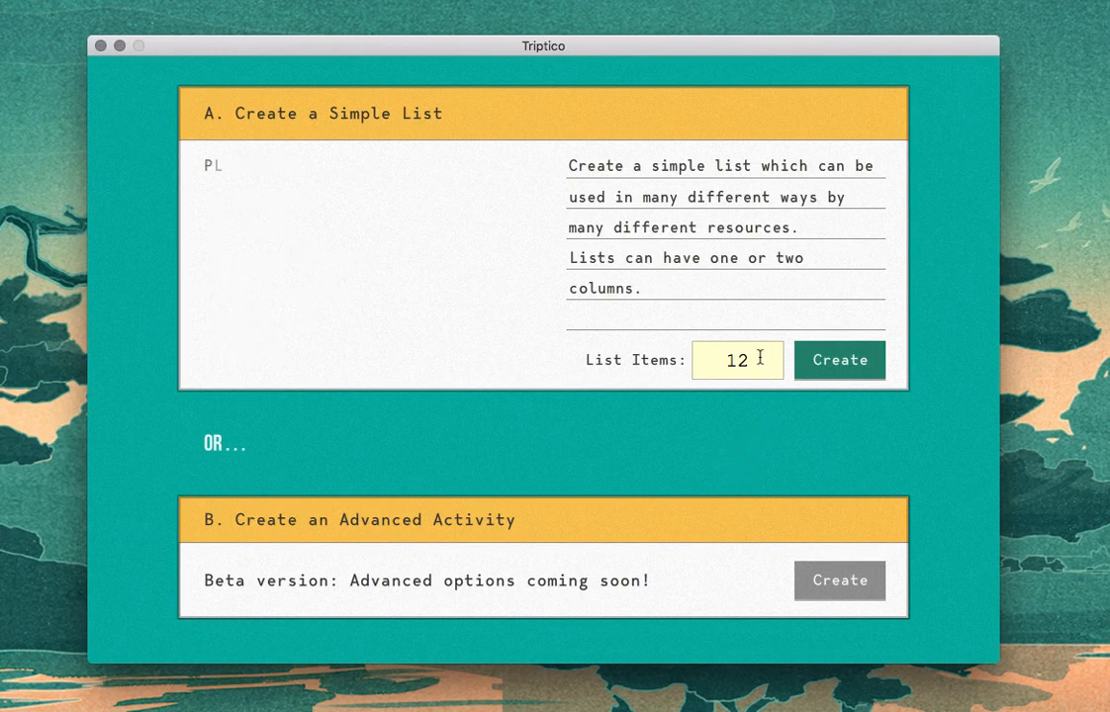
pyautogui.moveTo(743, 359); pyautogui.dragTo(711, 359)
pyautogui.write('7')
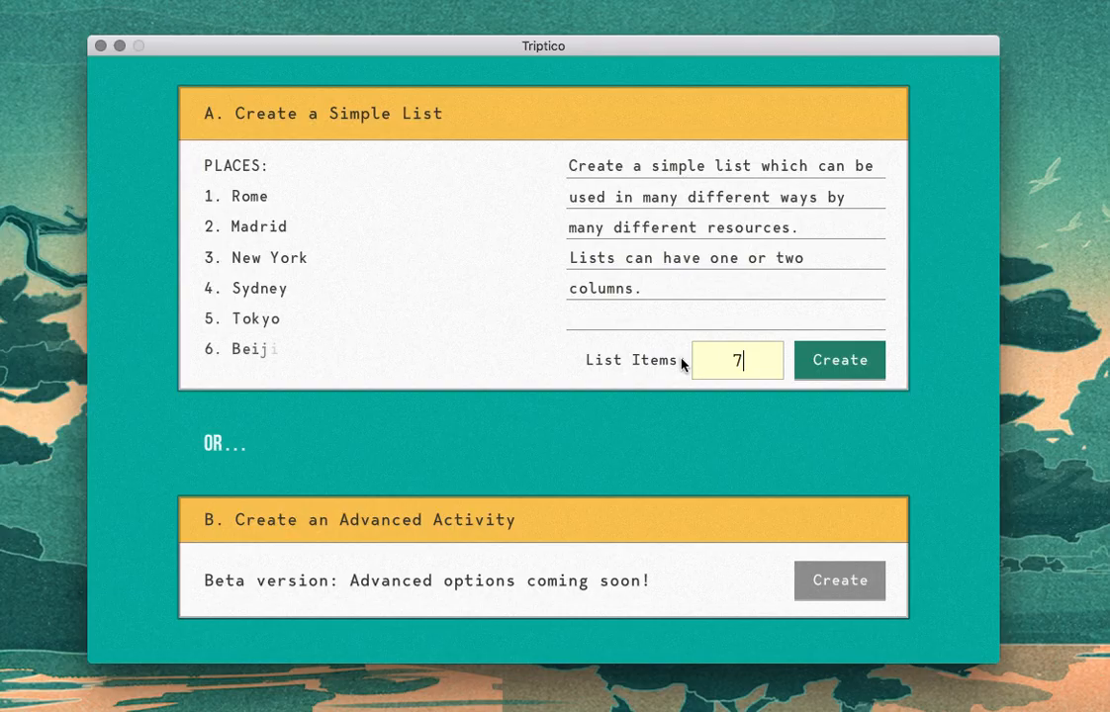
pyautogui.click(824, 372)
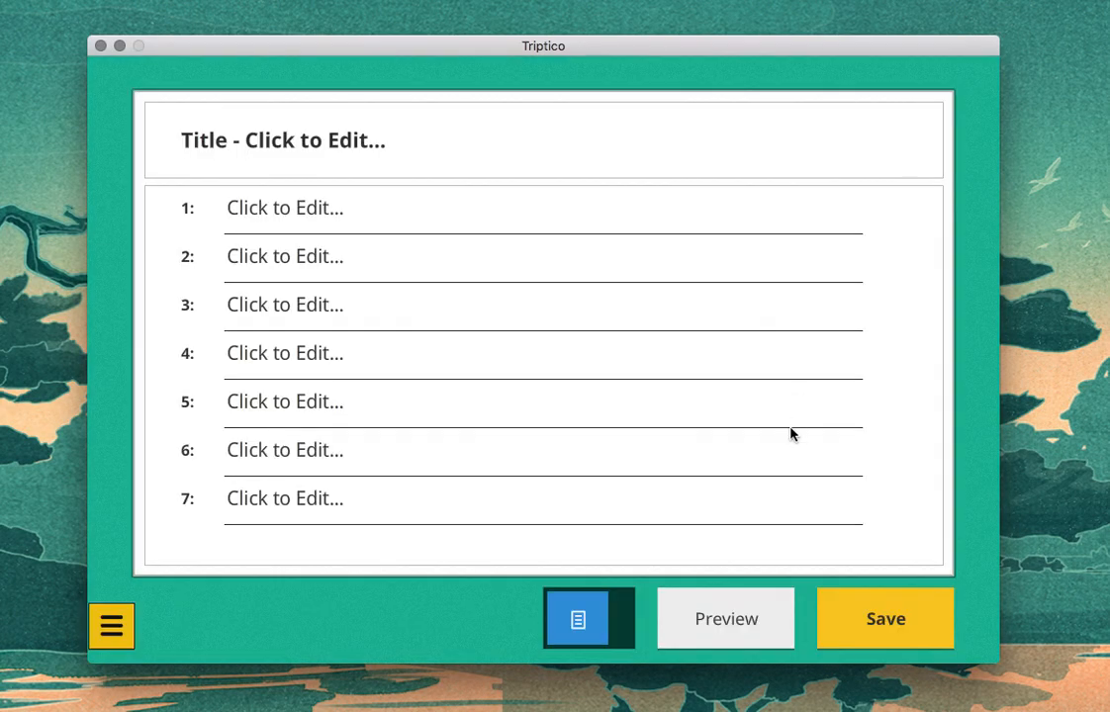
# Step: Title the list "Colours" and enter "Black" as item 1
pyautogui.click(367, 143)
pyautogui.write('Colours')
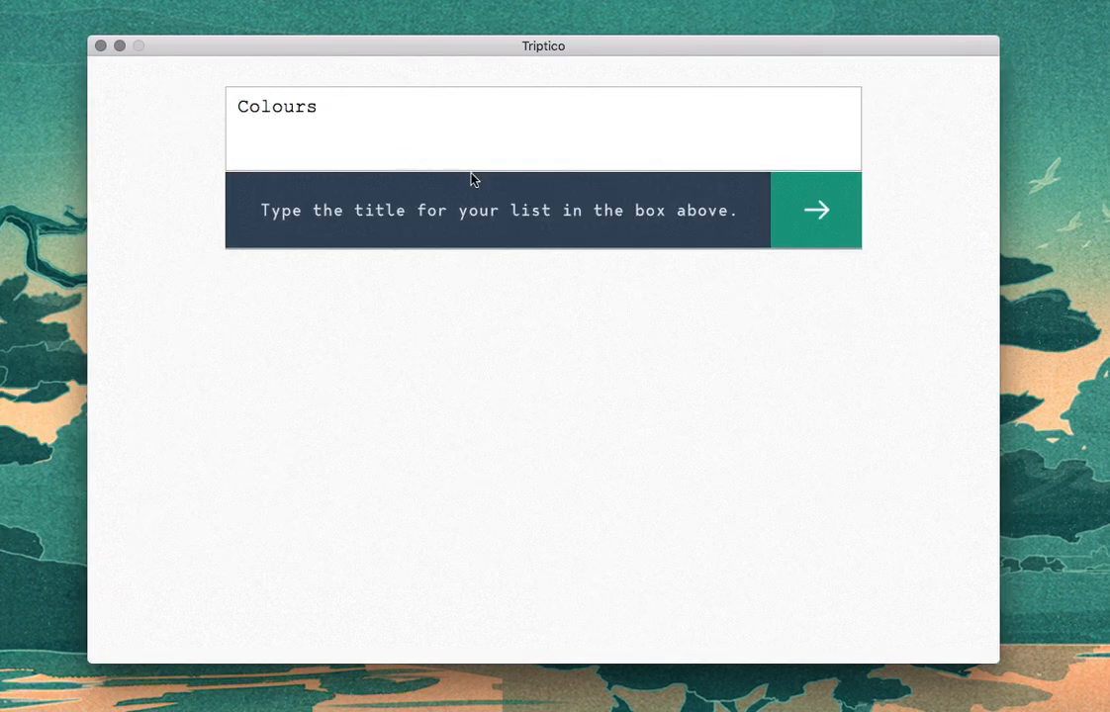
pyautogui.click(834, 228)
pyautogui.click(336, 212)
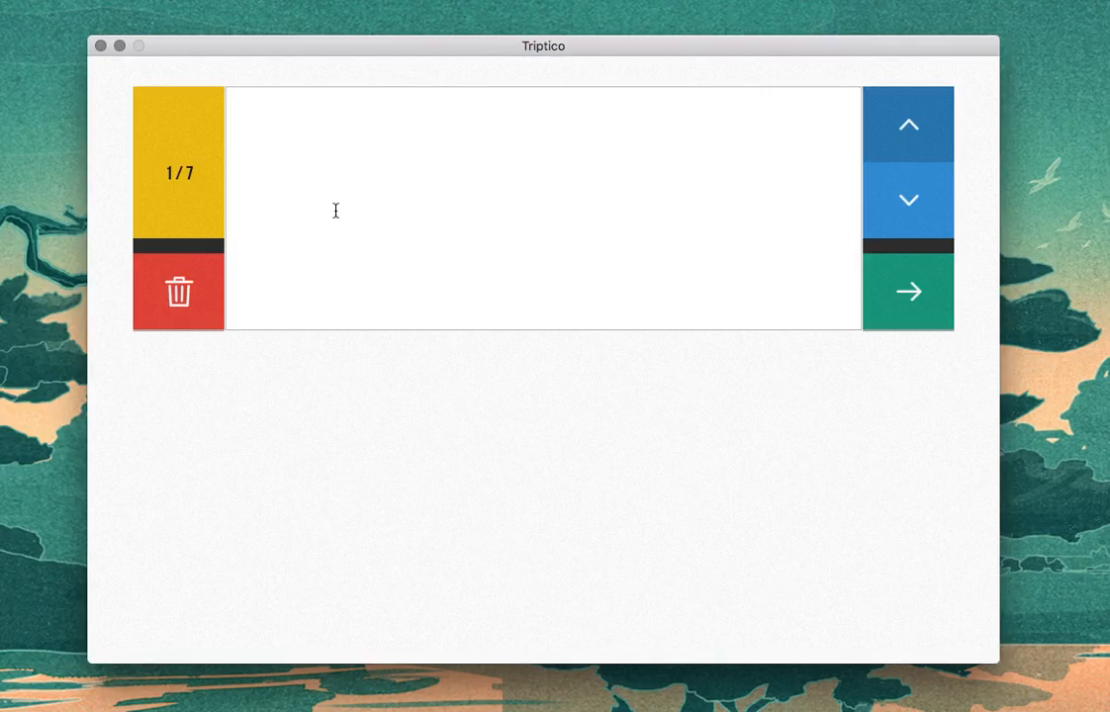
pyautogui.write('Black')
pyautogui.click(902, 292)
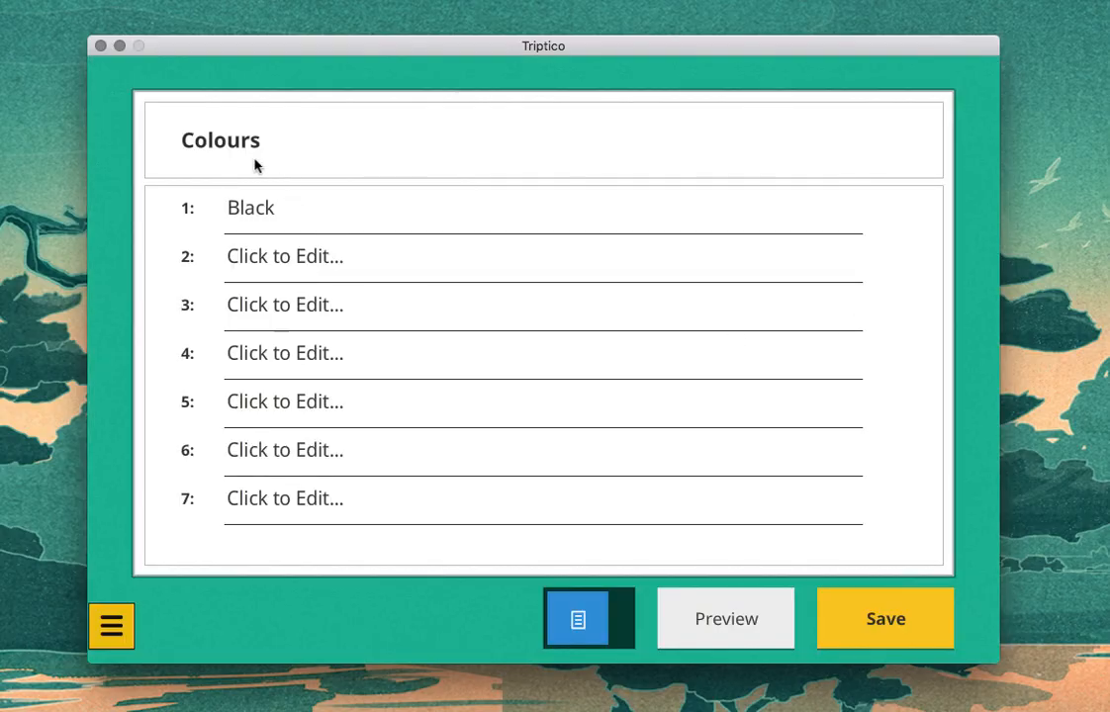
# Step: Enter "Blue", "Brown" and "Green" as list items 2 to 4
pyautogui.click(298, 259)
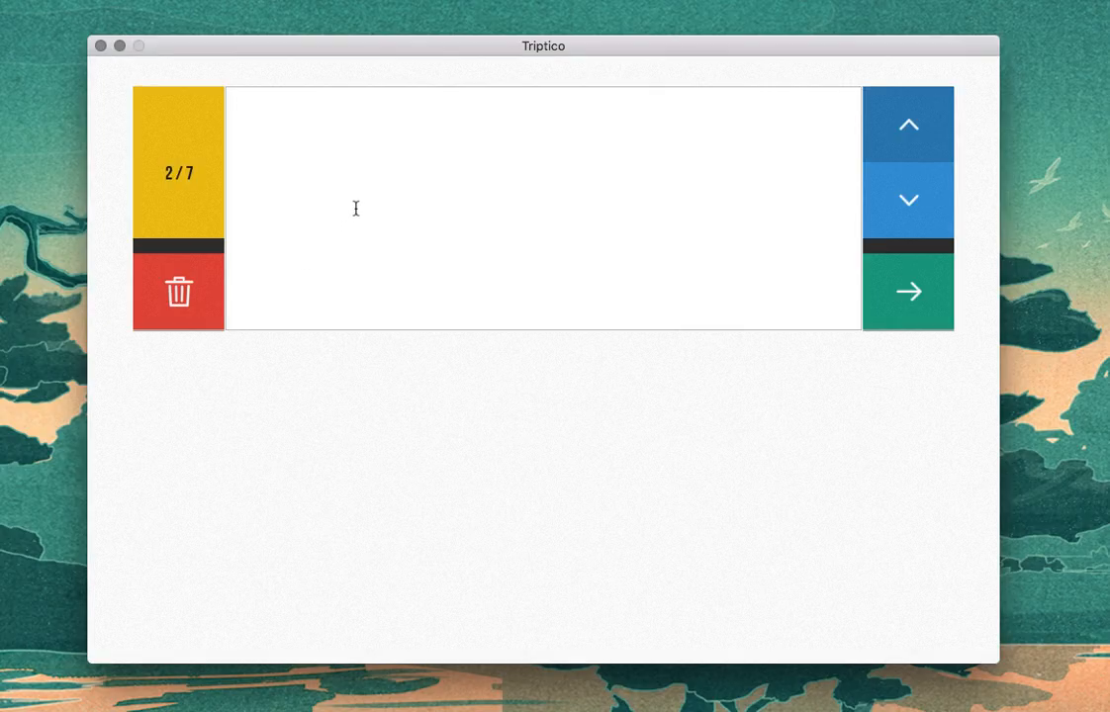
pyautogui.write('Blue')
pyautogui.click(915, 207)
pyautogui.write('Brown')
pyautogui.click(927, 204)
pyautogui.write('Green')
# Step: Enter "Red", "White" and "Yellow" as list items 5 to 7 and return to the list overview
pyautogui.click(928, 204)
pyautogui.write('Red')
pyautogui.click(928, 203)
pyautogui.write('White')
pyautogui.click(927, 204)
pyautogui.write('Yellow')
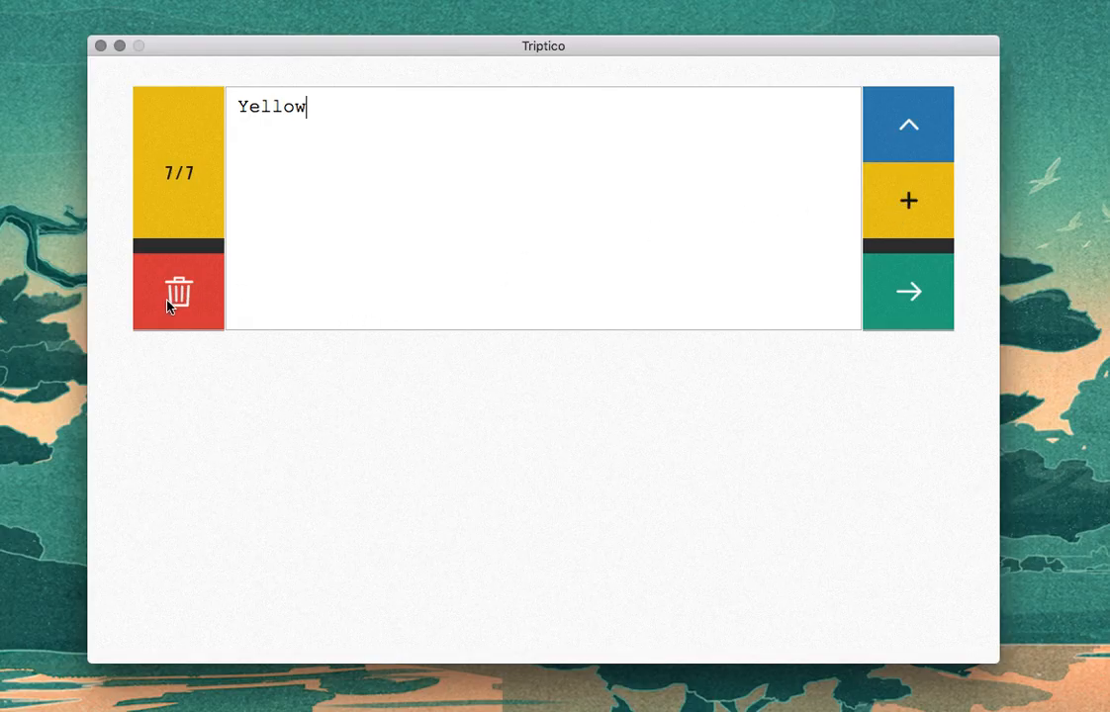
pyautogui.click(866, 297)
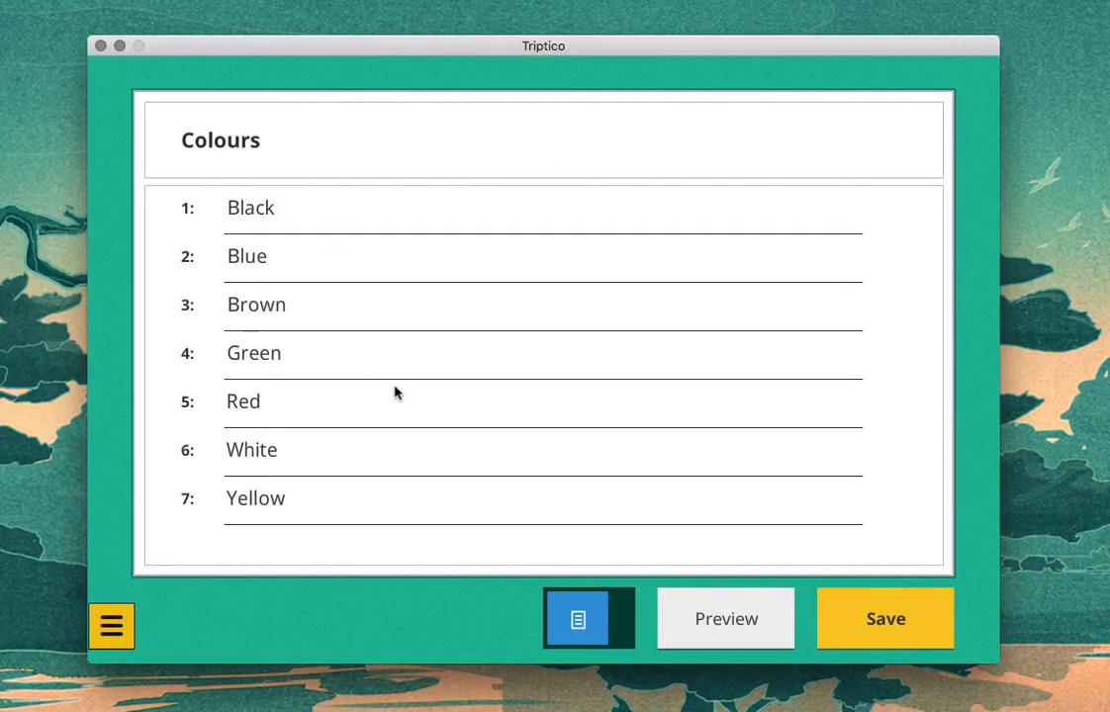
# Step: Preview the list with Word Magnets, spread three of the words apart, and close the preview
pyautogui.click(733, 634)
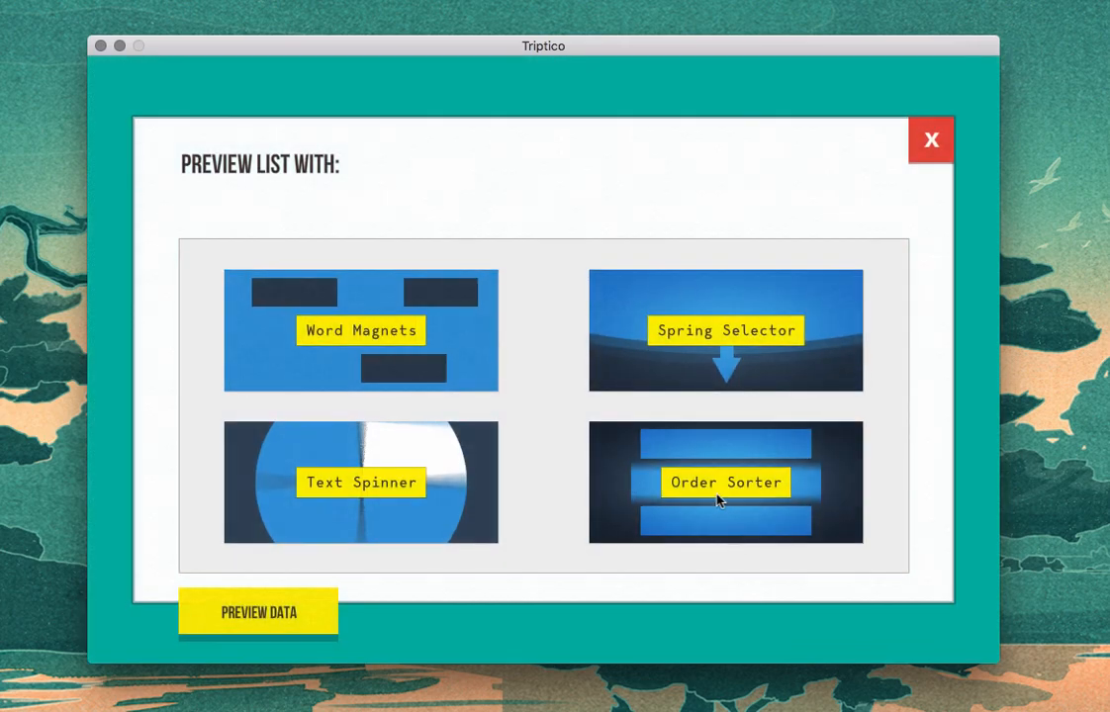
pyautogui.click(373, 338)
pyautogui.moveTo(550, 354); pyautogui.dragTo(379, 250)
pyautogui.moveTo(558, 342); pyautogui.dragTo(297, 362)
pyautogui.moveTo(527, 359); pyautogui.dragTo(738, 307)
pyautogui.click(111, 629)
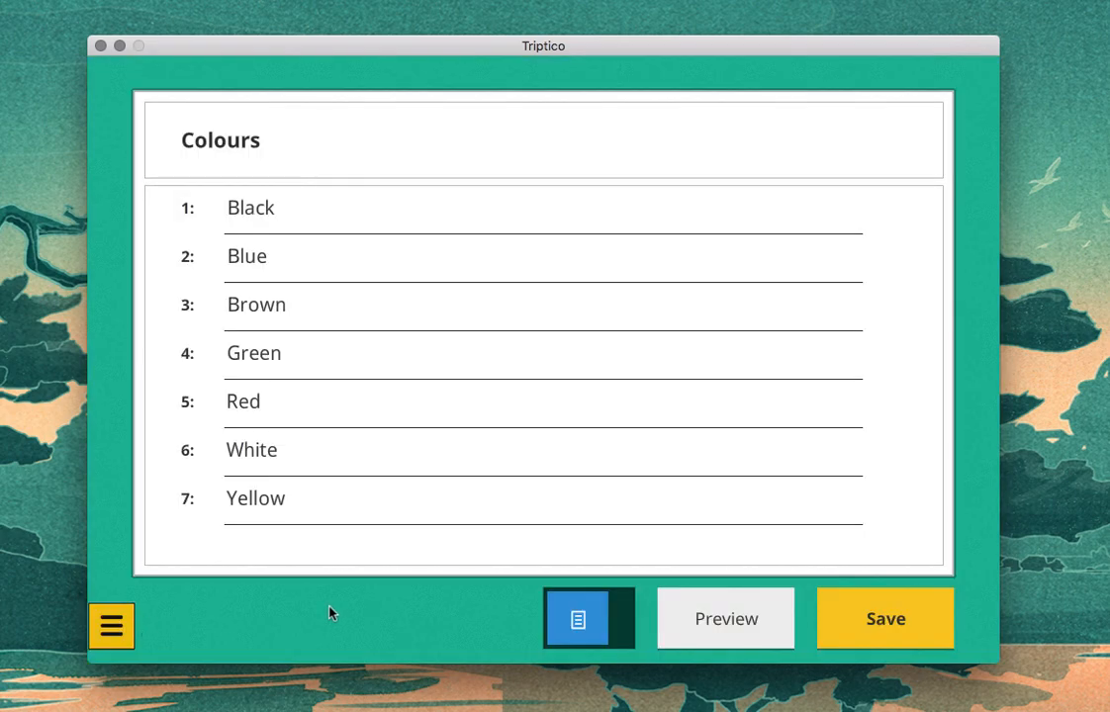
# Step: Preview the list with Text Spinner, spin the wheel once, and close the preview
pyautogui.click(771, 633)
pyautogui.click(388, 485)
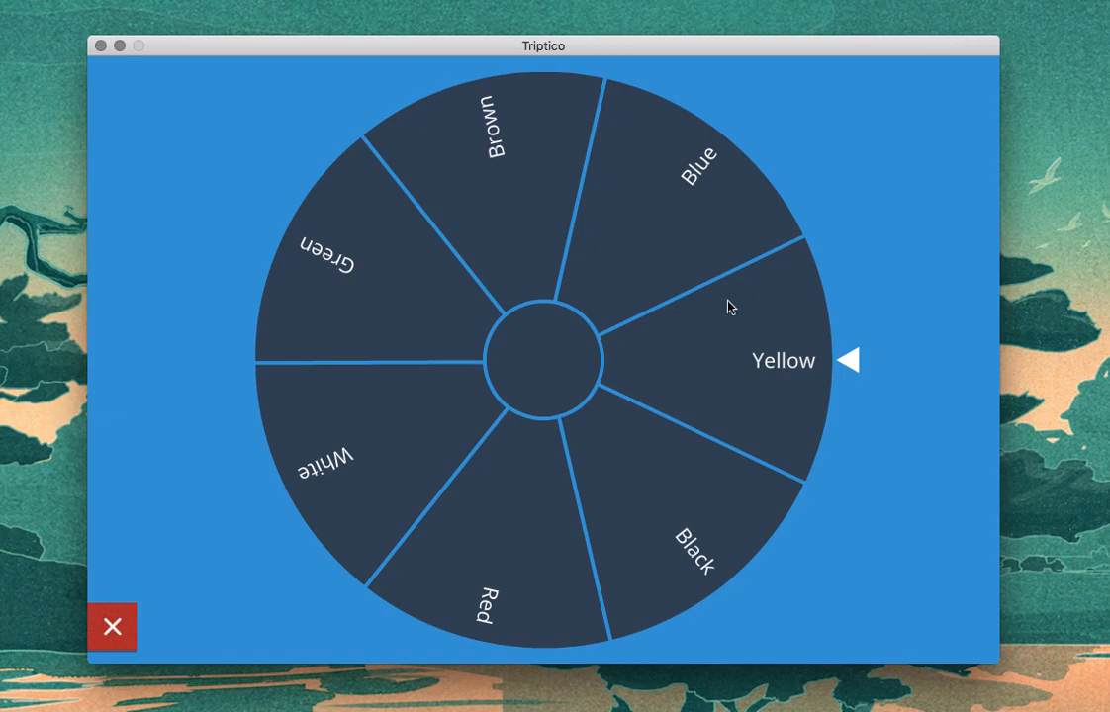
pyautogui.click(636, 420)
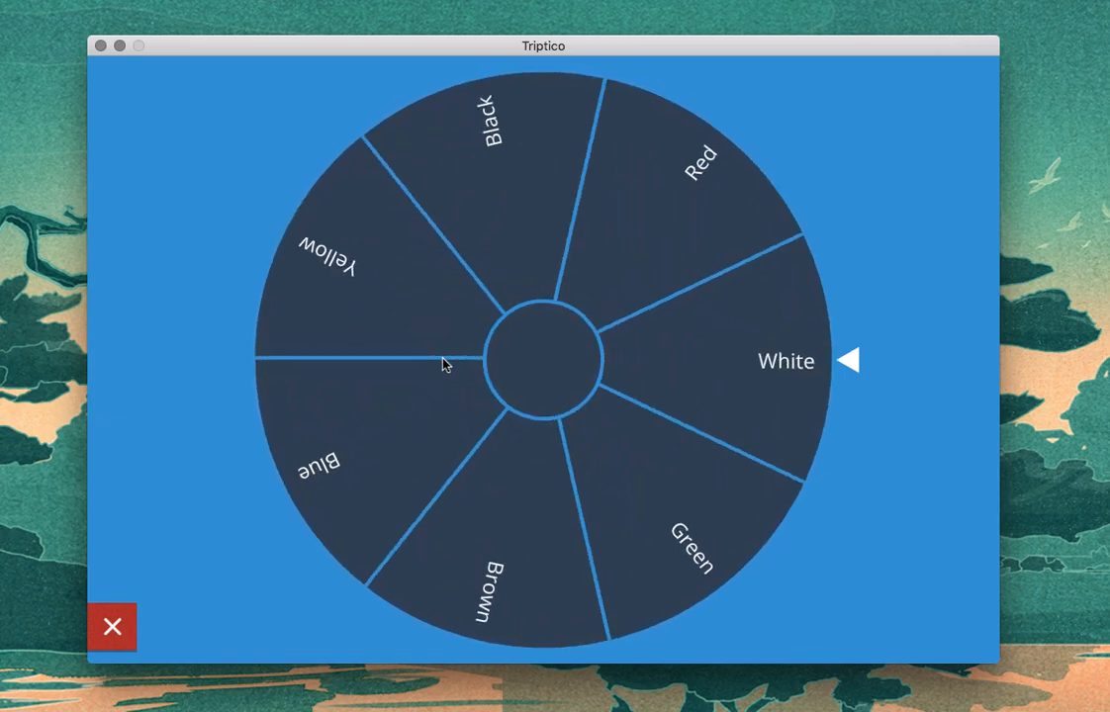
pyautogui.click(111, 627)
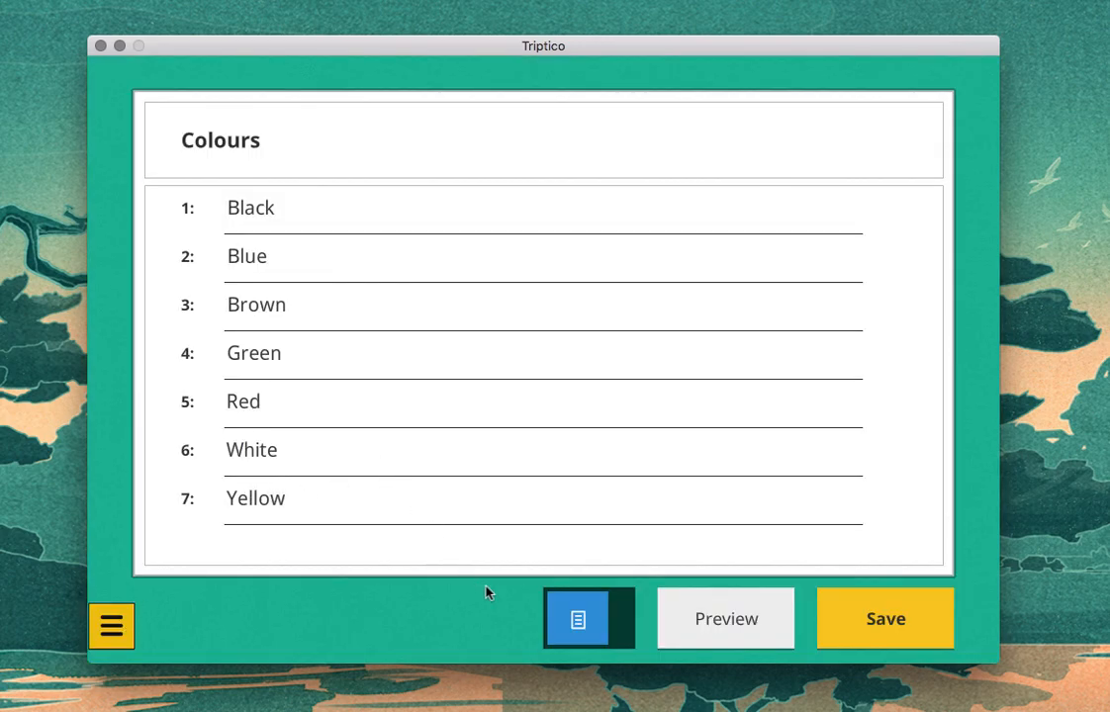
# Step: Switch the list to two columns and enter the French words "Noir" for Black and "Bleu" for Blue
pyautogui.click(577, 624)
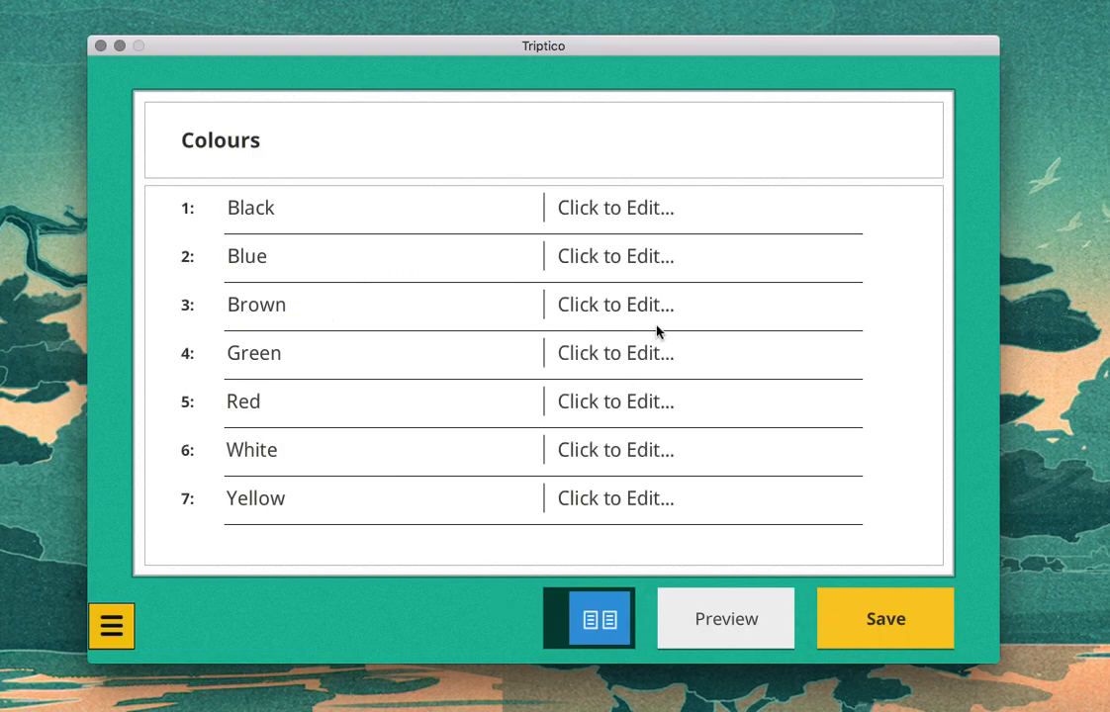
pyautogui.click(630, 216)
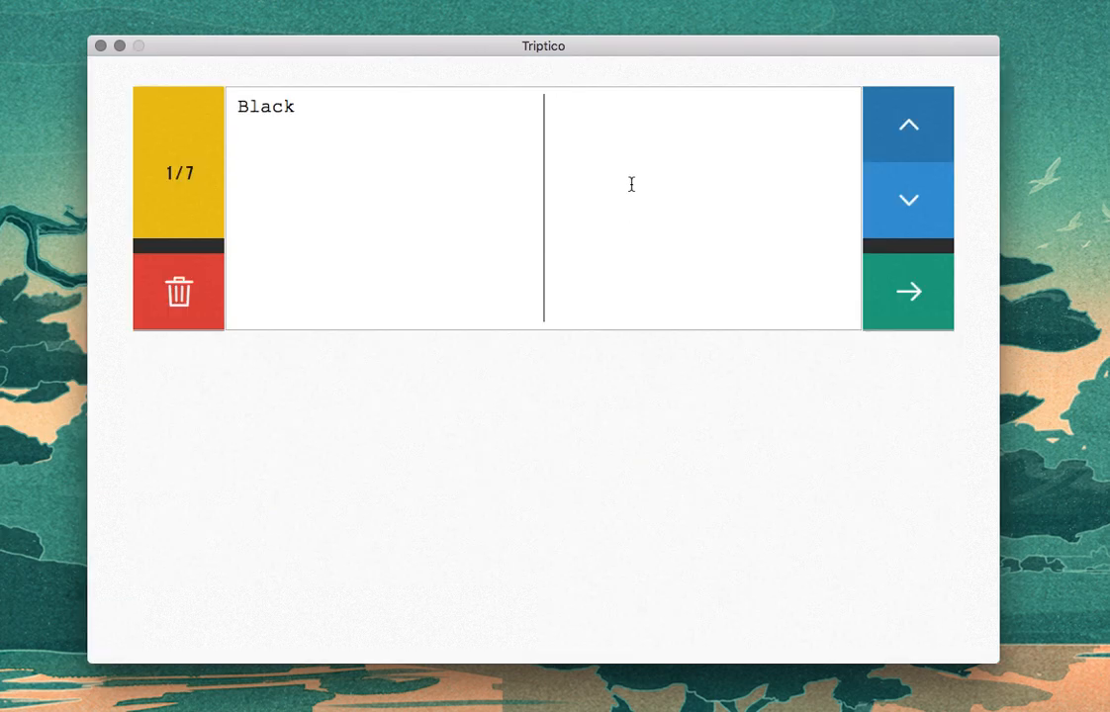
pyautogui.write('Noir')
pyautogui.click(896, 198)
pyautogui.write('Bleu')
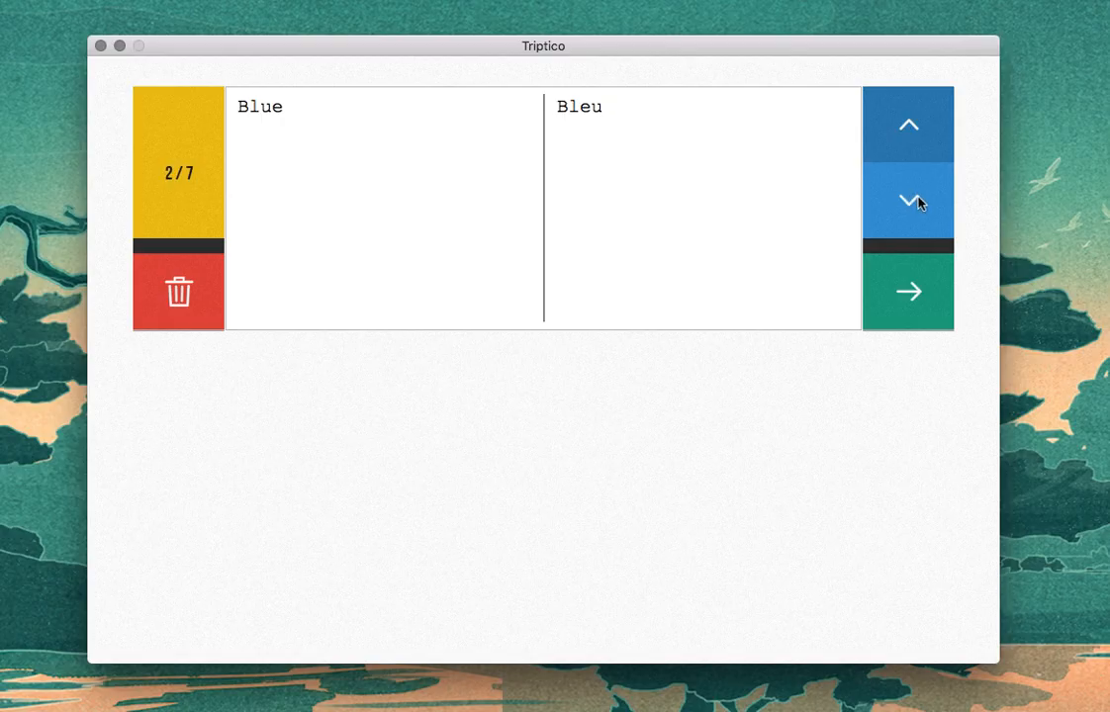
# Step: Enter "Brun" for Brown and "Vert" for Green in the second column
pyautogui.click(917, 200)
pyautogui.write('Brun')
pyautogui.press('BackSpace')
pyautogui.press('BackSpace')
pyautogui.press('BackSpace')
pyautogui.press('BackSpace')
pyautogui.click(623, 141)
pyautogui.write('Brun')
pyautogui.click(917, 213)
pyautogui.write('V')
pyautogui.press('BackSpace')
pyautogui.click(749, 155)
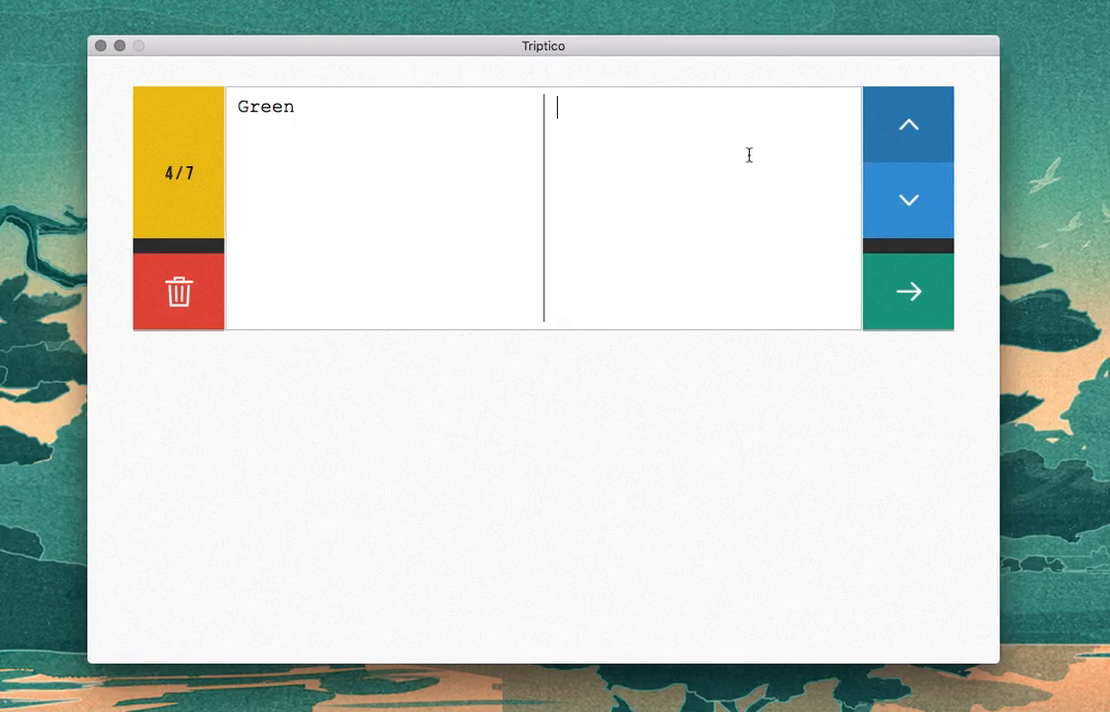
pyautogui.write('Vert')
# Step: Enter "Rouge" for Red in the second column, with a capital R
pyautogui.click(936, 216)
pyautogui.click(694, 136)
pyautogui.write('rouge')
pyautogui.moveTo(568, 108); pyautogui.dragTo(558, 109)
pyautogui.write('R')
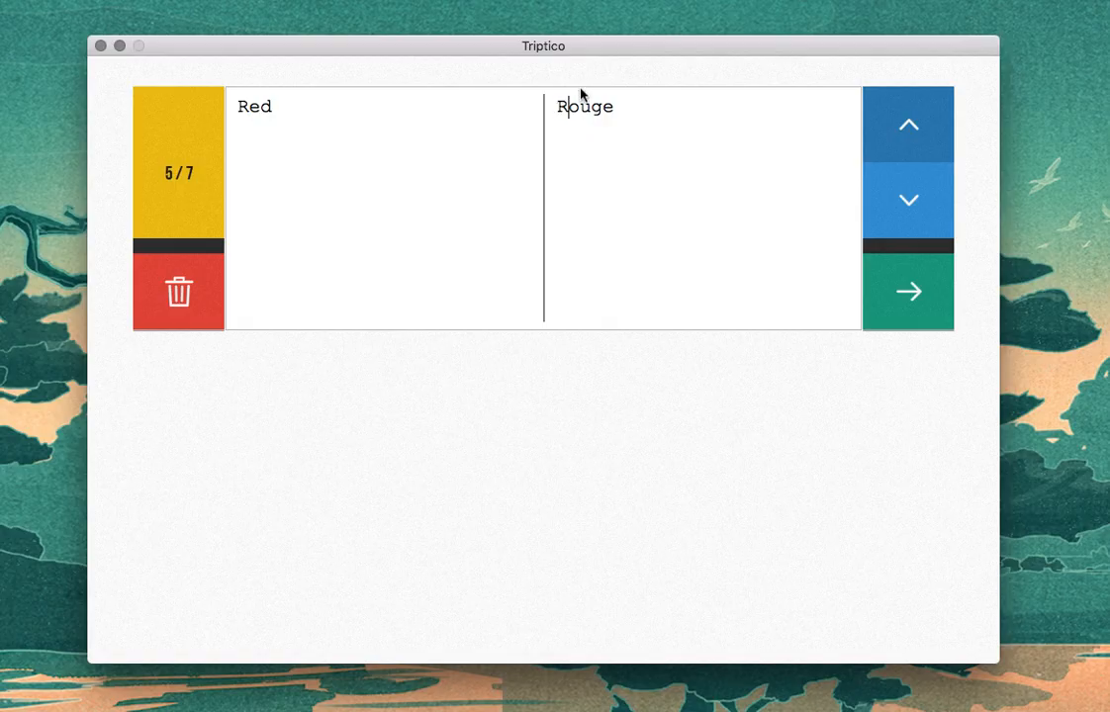
# Step: Enter "Blanc" for White and "Jaune" for Yellow in the second column, and return to the list overview
pyautogui.click(934, 221)
pyautogui.click(704, 138)
pyautogui.write('Blanc')
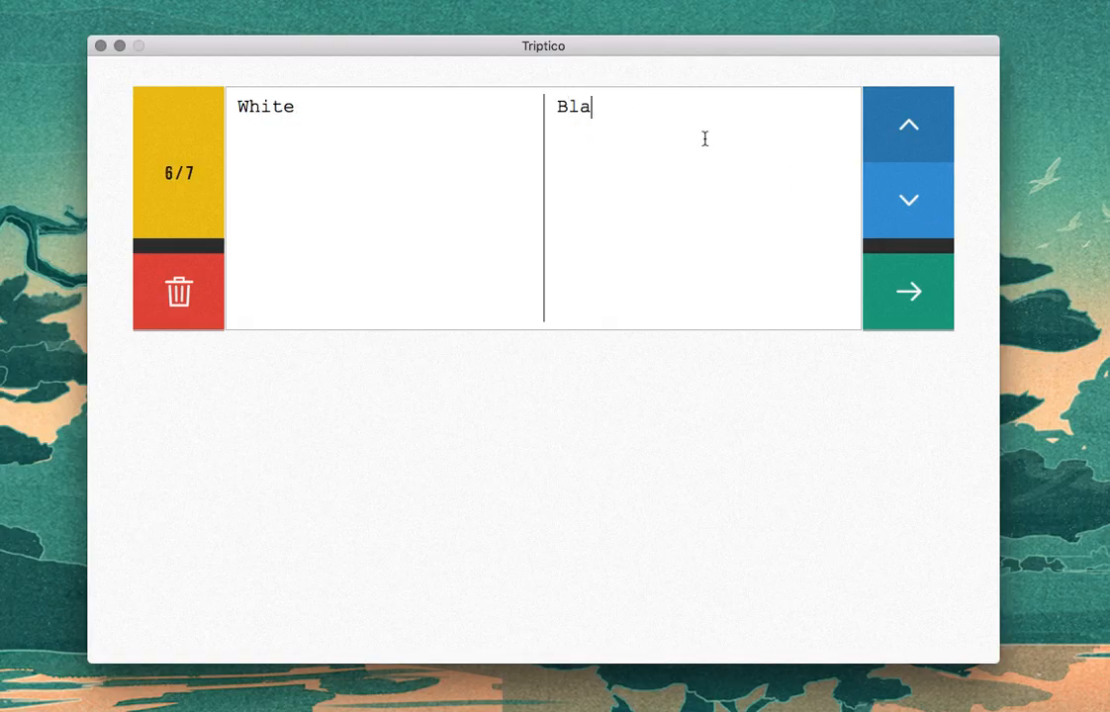
pyautogui.click(920, 211)
pyautogui.click(653, 138)
pyautogui.write('Jaune')
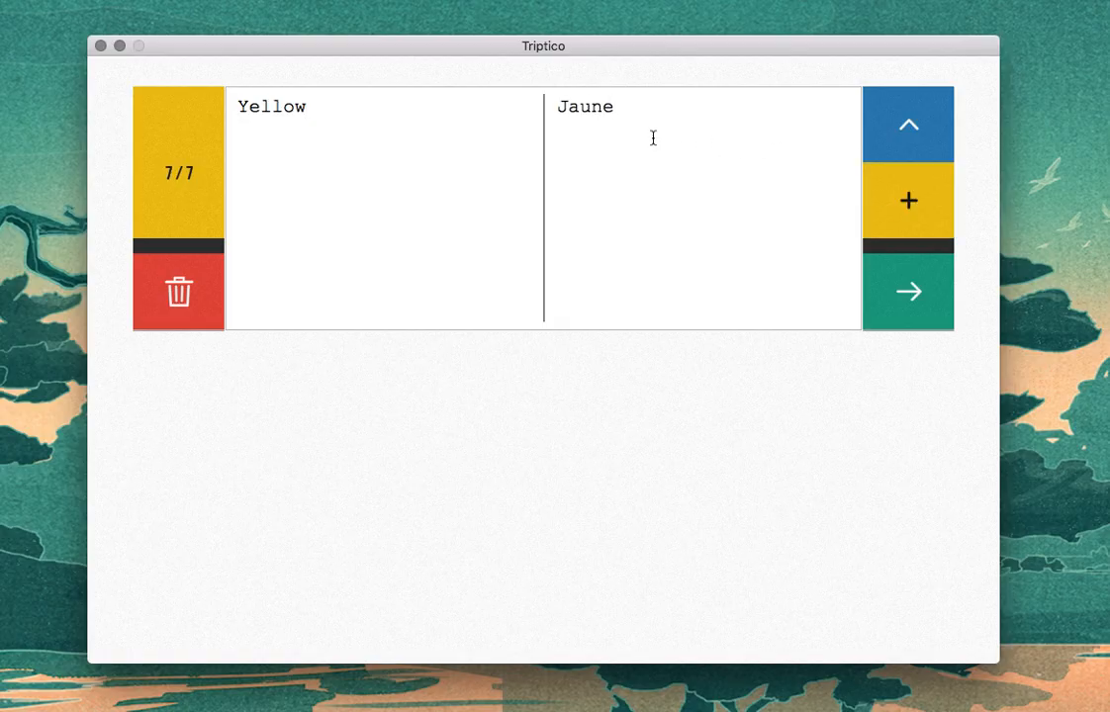
pyautogui.click(911, 292)
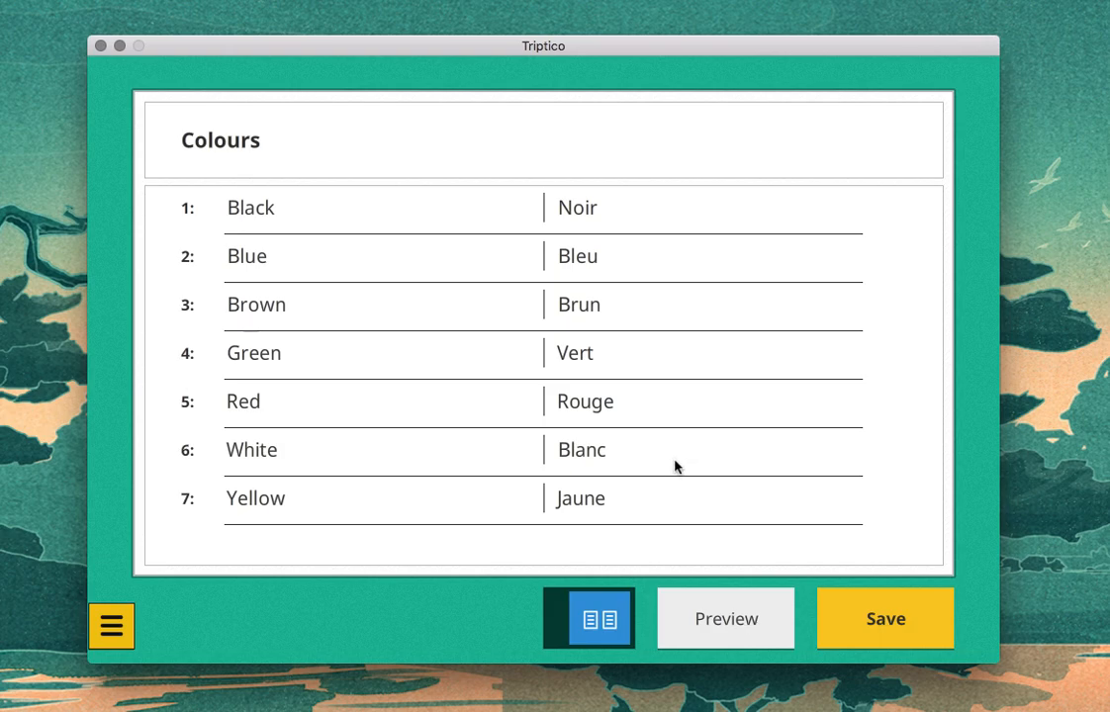
# Step: Preview the two-column list with Text Spinner, spin the wheel, view the selected word with its translation, and close the preview
pyautogui.click(719, 615)
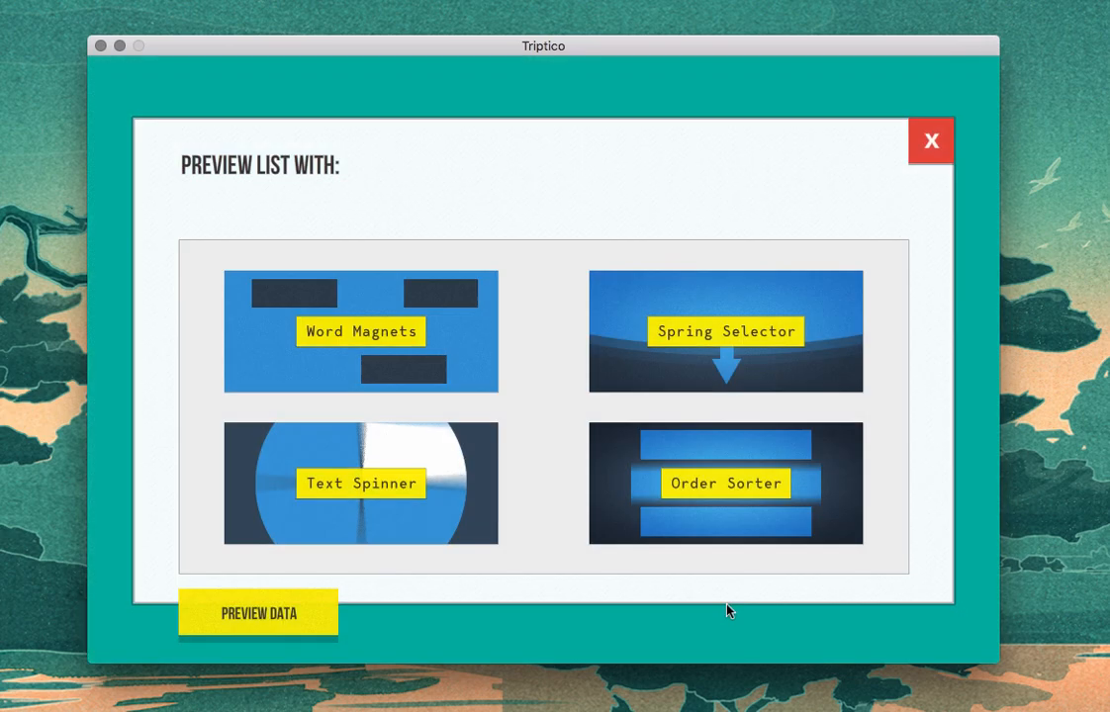
pyautogui.click(432, 495)
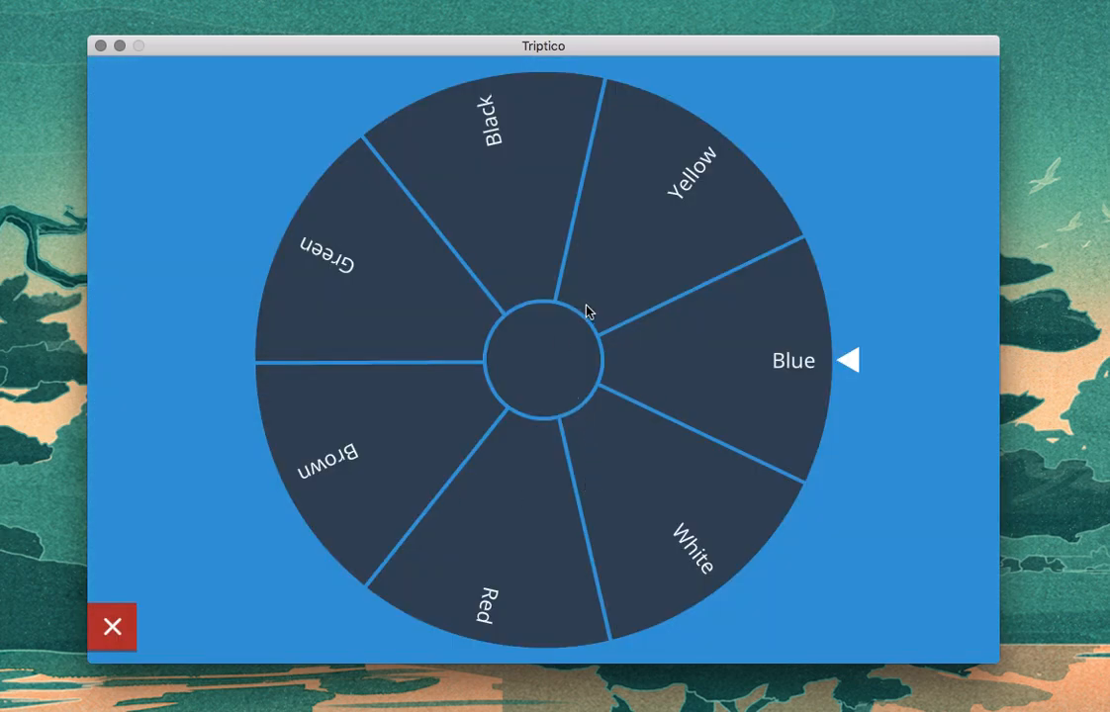
pyautogui.click(599, 353)
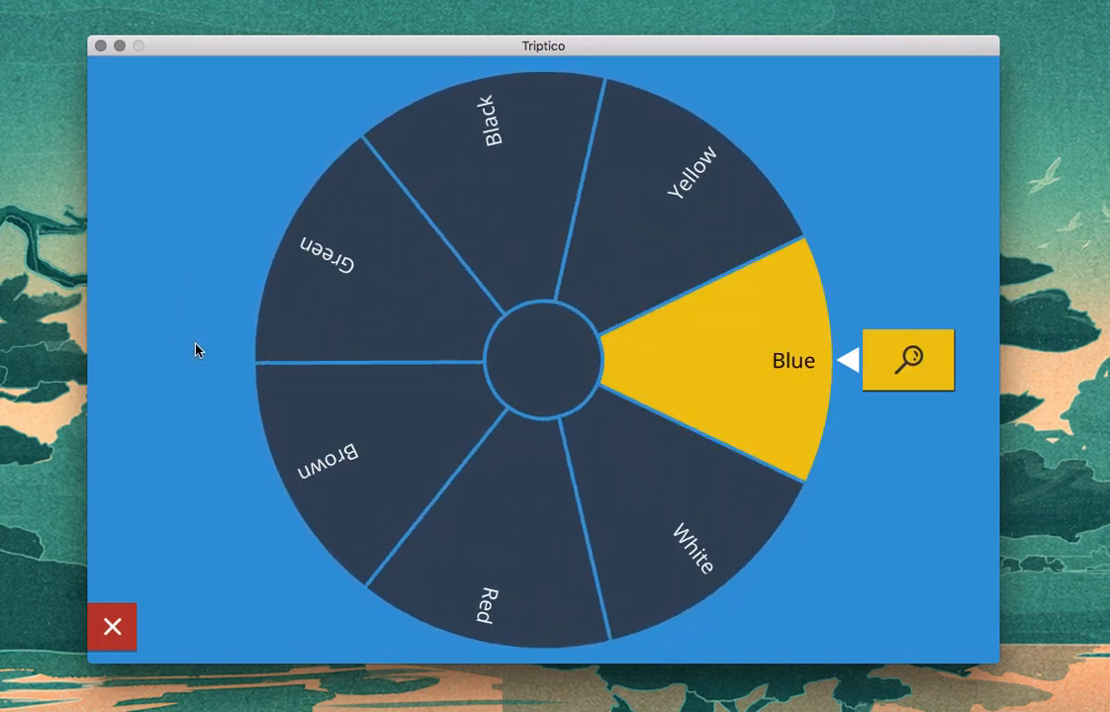
pyautogui.click(942, 386)
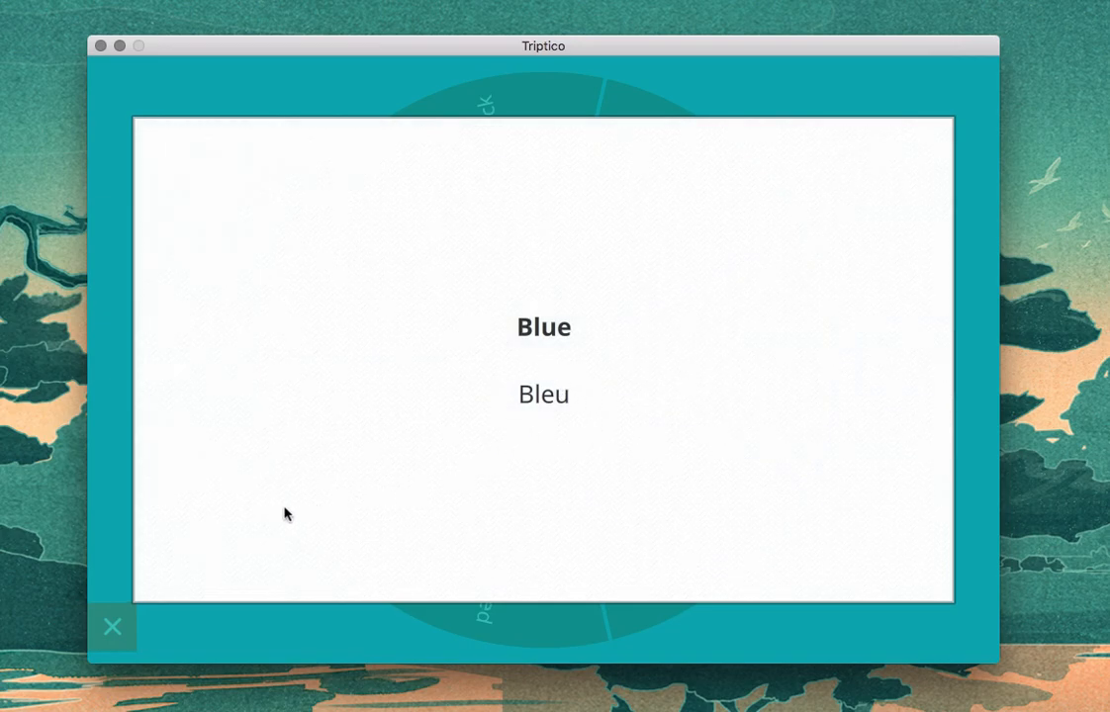
pyautogui.click(267, 359)
pyautogui.click(116, 637)
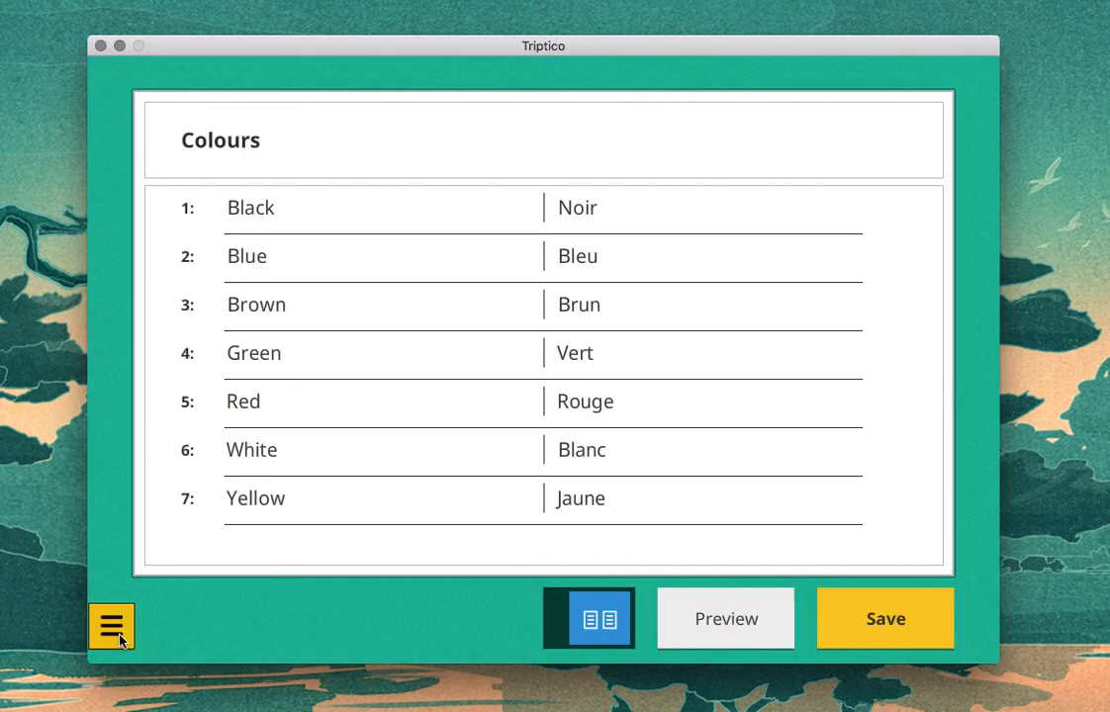
# Step: Preview the two-column list with Spring Selector, dismiss the information alert, view a selected word with its translation, and close the preview
pyautogui.click(746, 618)
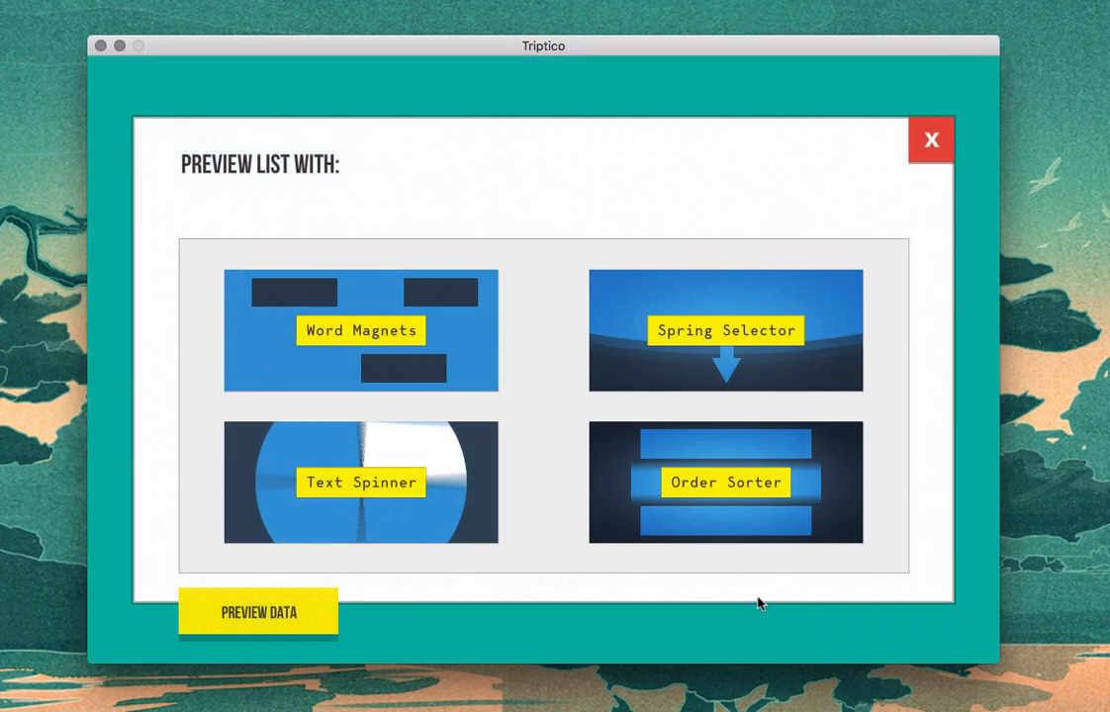
pyautogui.click(766, 366)
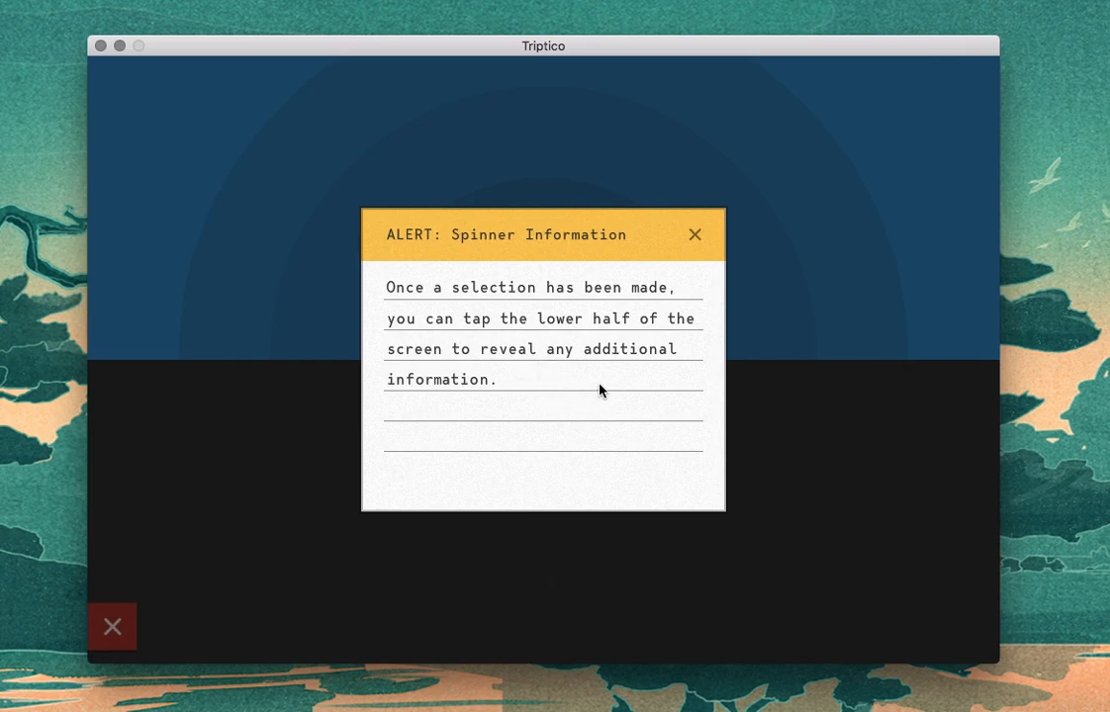
pyautogui.click(694, 236)
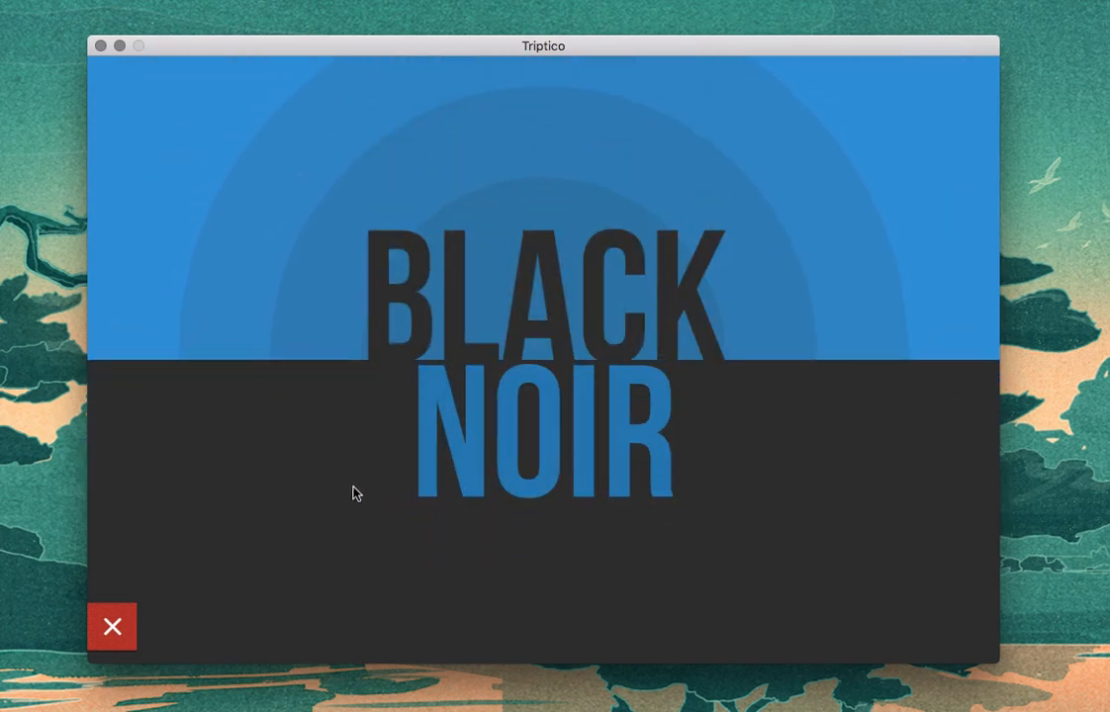
pyautogui.click(114, 628)
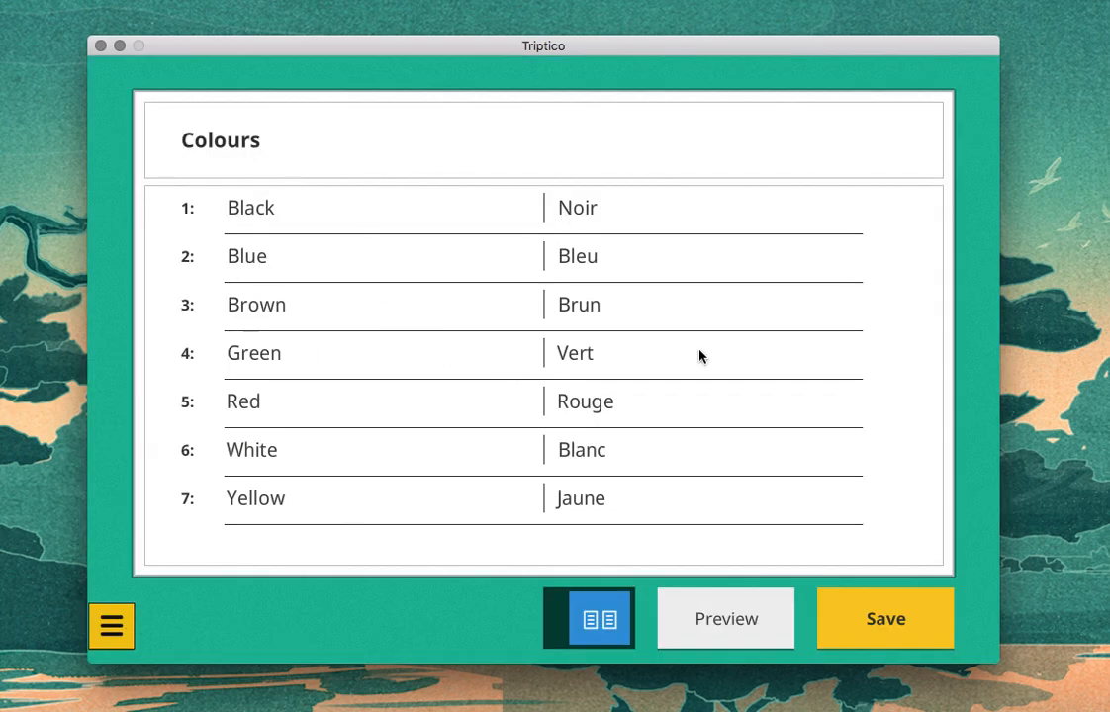
# Step: Start saving the Colours list and enter "Colours" as the filename
pyautogui.click(893, 617)
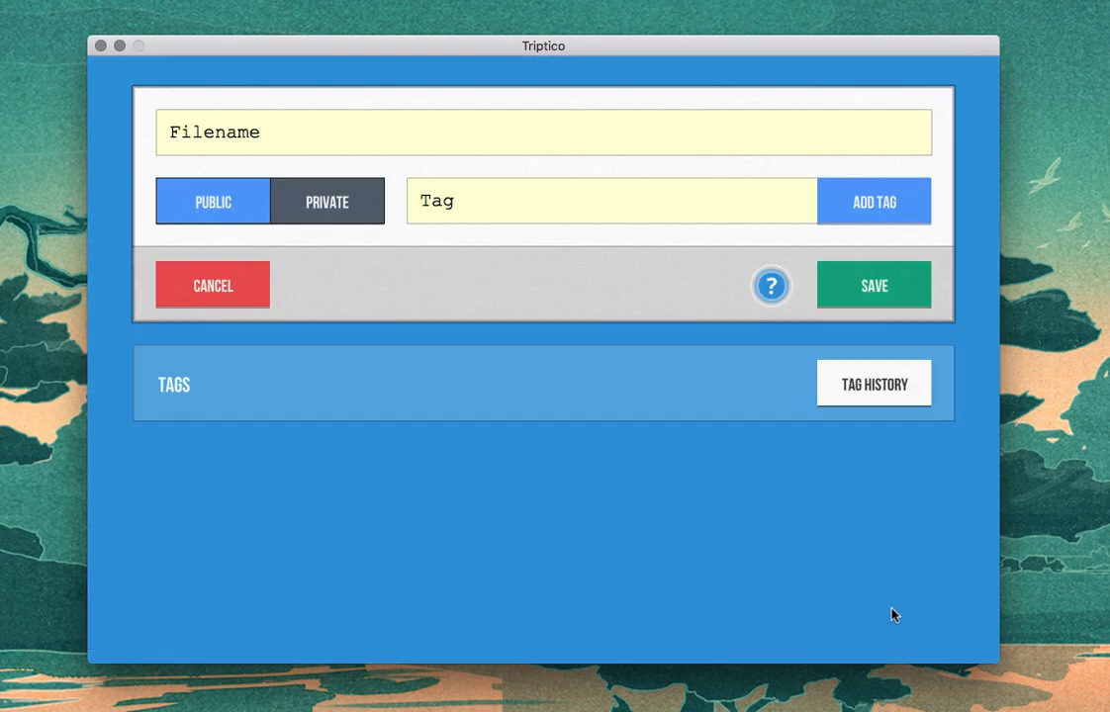
pyautogui.click(355, 132)
pyautogui.write('Colurs')
pyautogui.click(204, 133)
pyautogui.write('o')
# Step: Add the tags "Colours", "English" and "French" to the file being saved
pyautogui.click(500, 205)
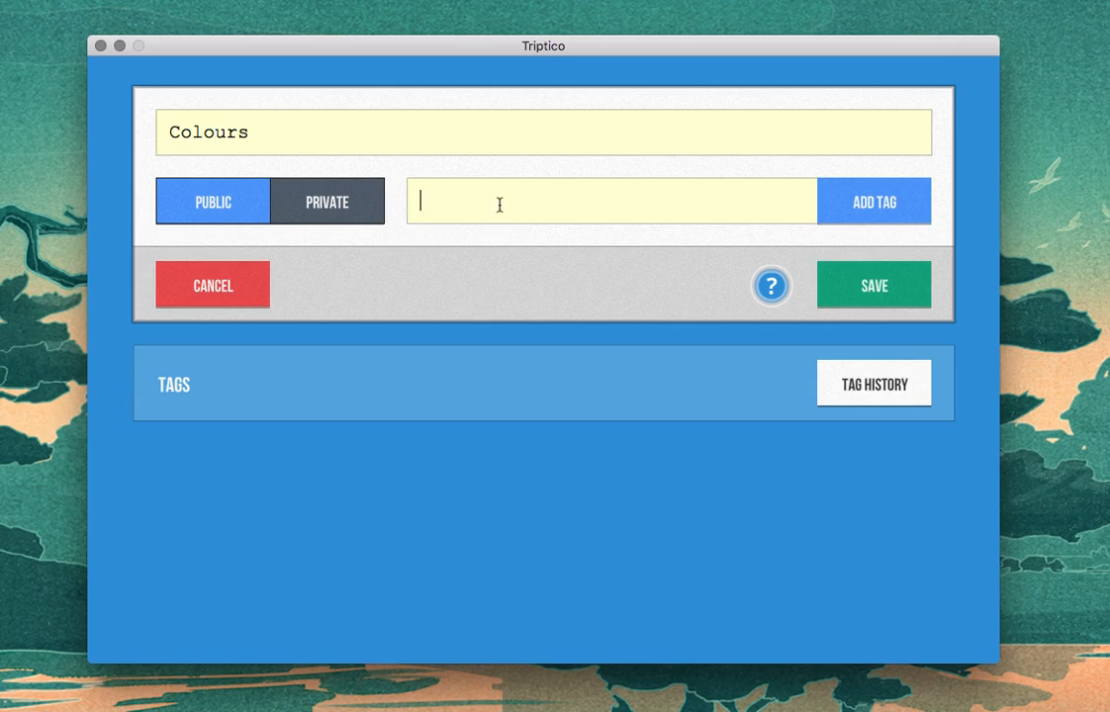
pyautogui.write('Colu')
pyautogui.press('BackSpace')
pyautogui.write('ours')
pyautogui.click(861, 205)
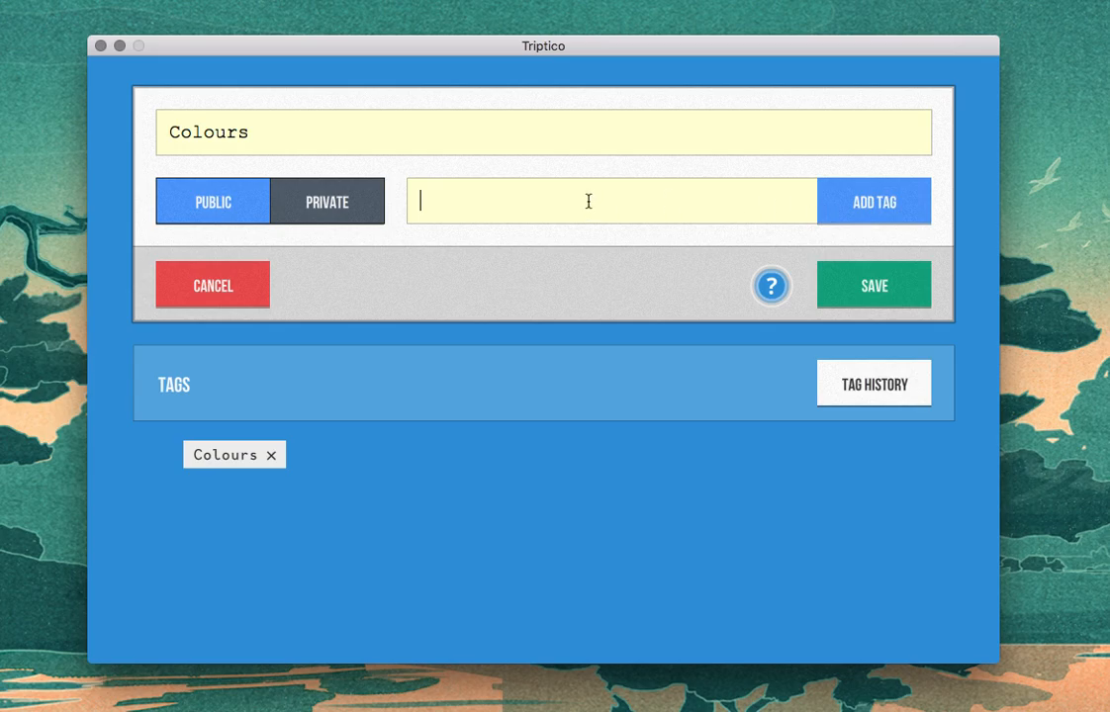
pyautogui.write('English')
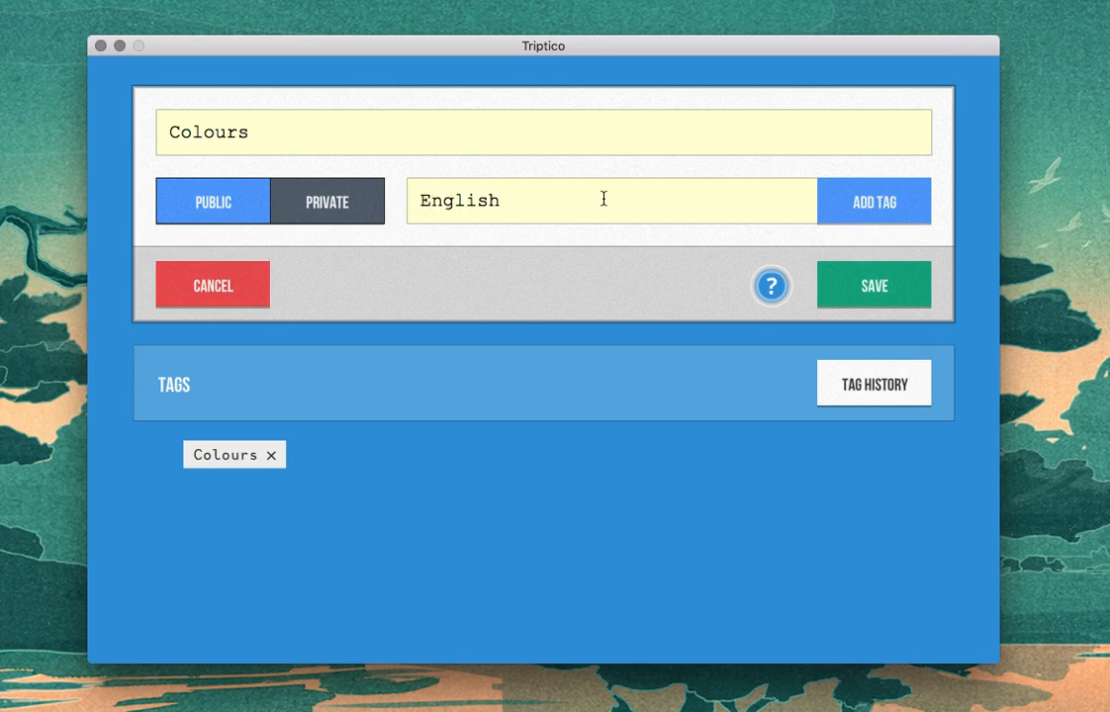
pyautogui.click(844, 213)
pyautogui.write('French')
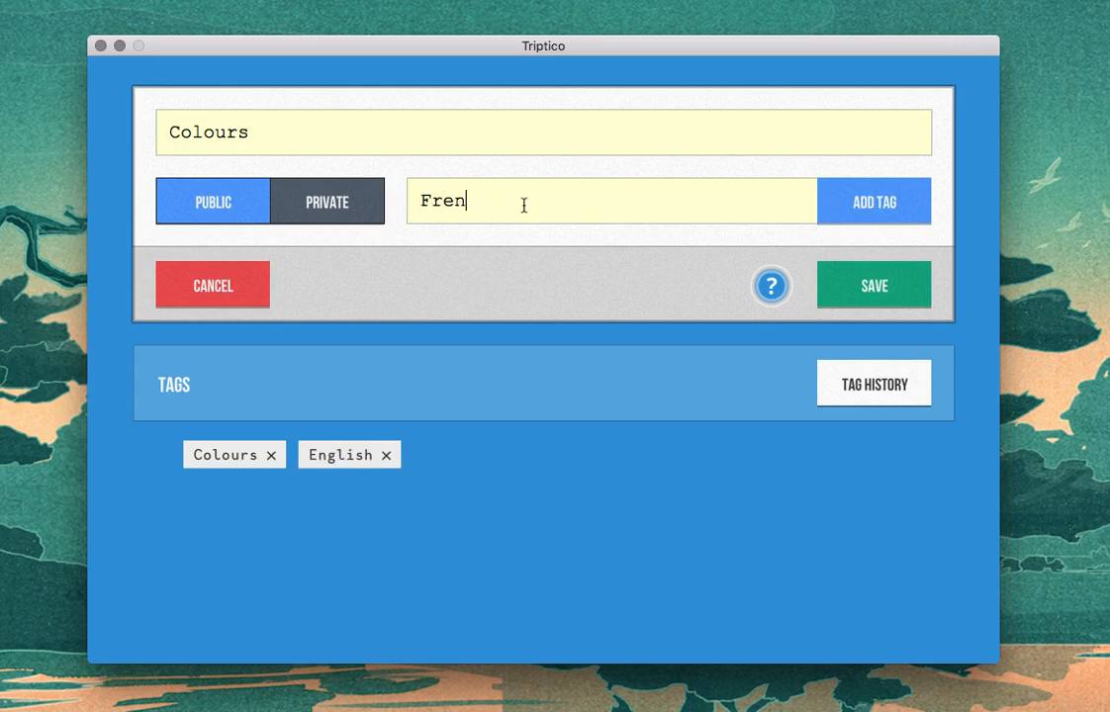
pyautogui.click(895, 212)
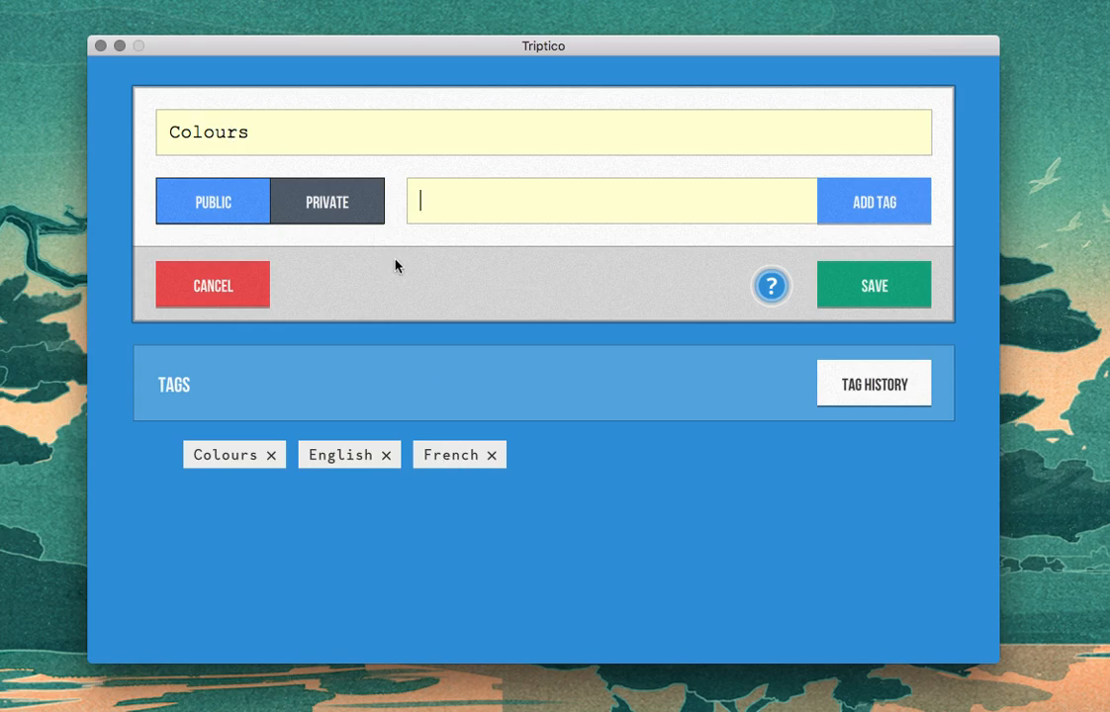
# Step: Check the tag history without selecting any tags, then save the public file and dismiss the confirmation
pyautogui.click(876, 391)
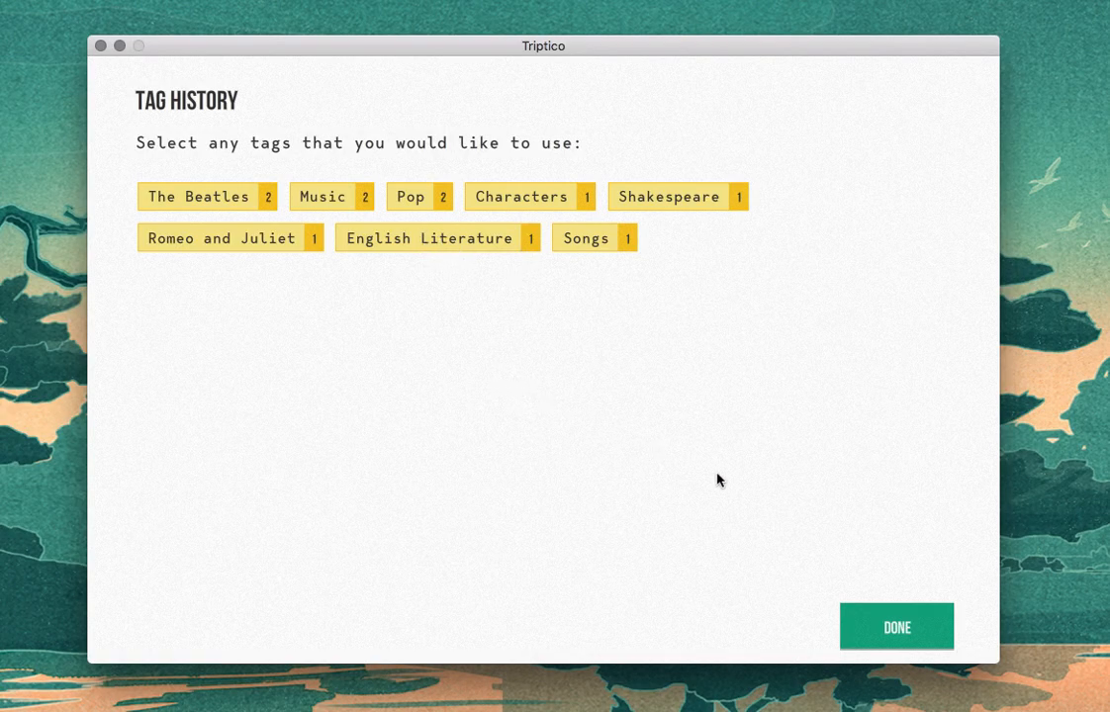
pyautogui.click(904, 629)
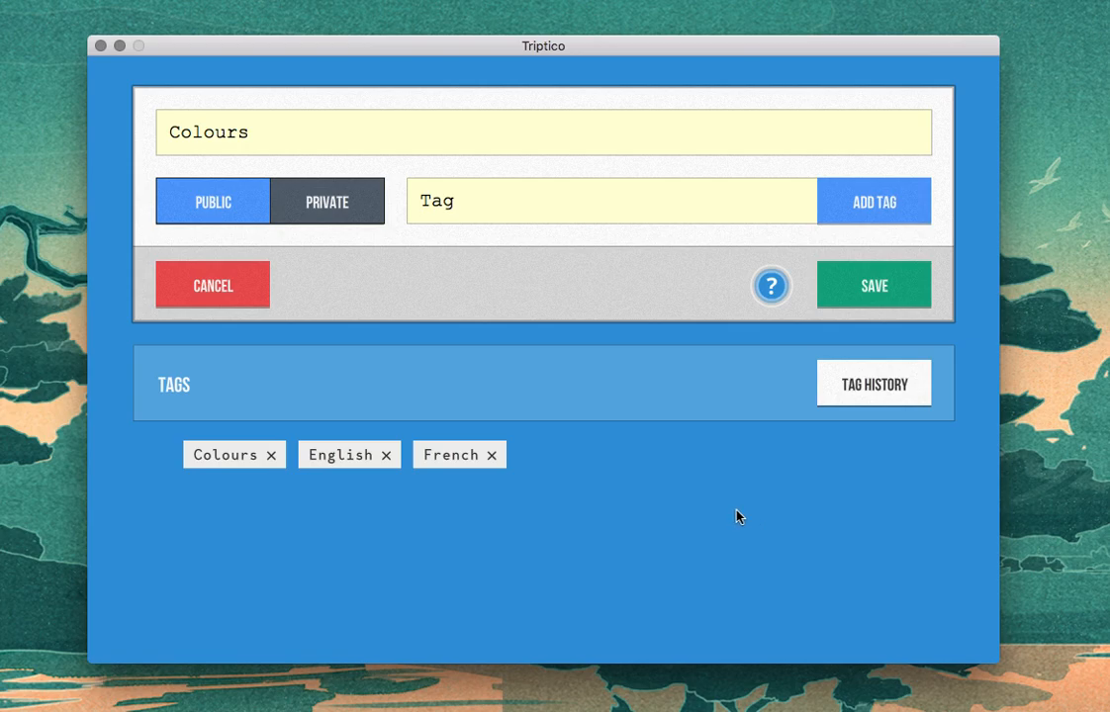
pyautogui.click(895, 289)
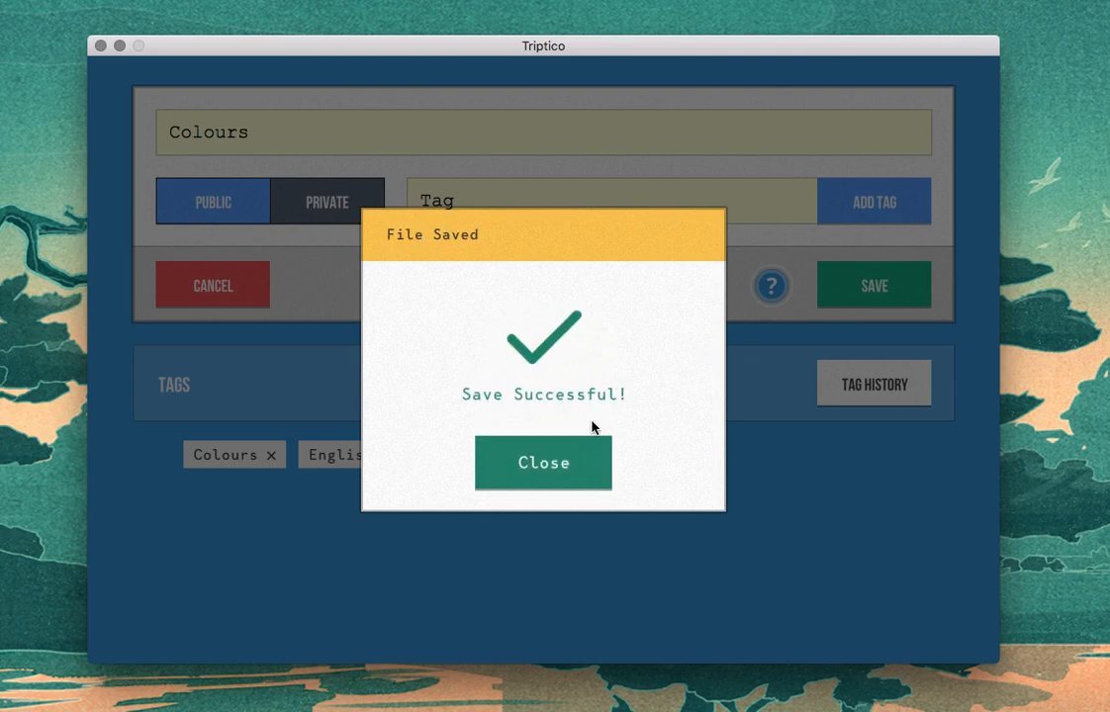
pyautogui.click(555, 482)
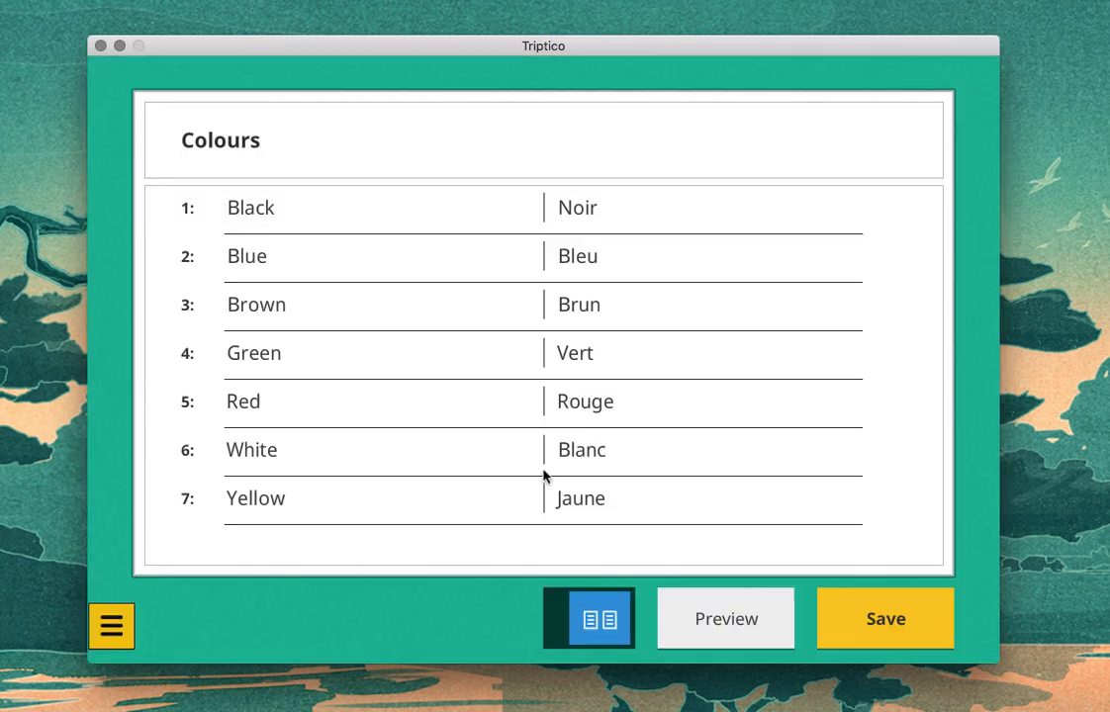
# Step: Exit the list editor to the main menu and open the Resource Database
pyautogui.click(121, 623)
pyautogui.click(178, 573)
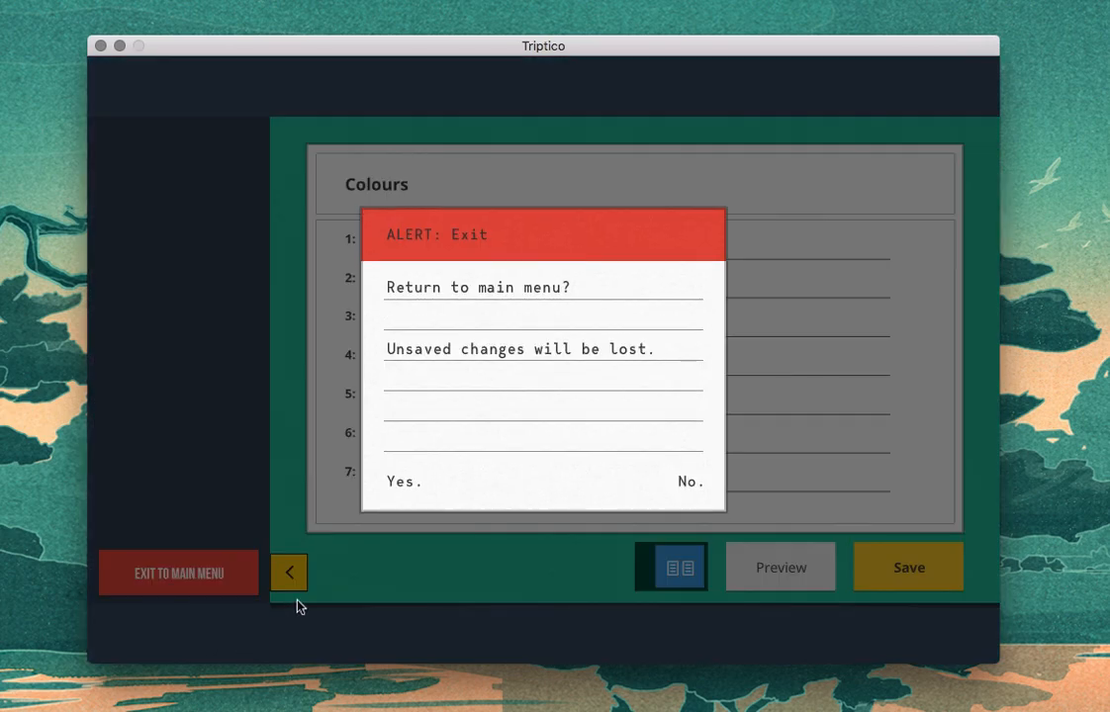
pyautogui.click(395, 483)
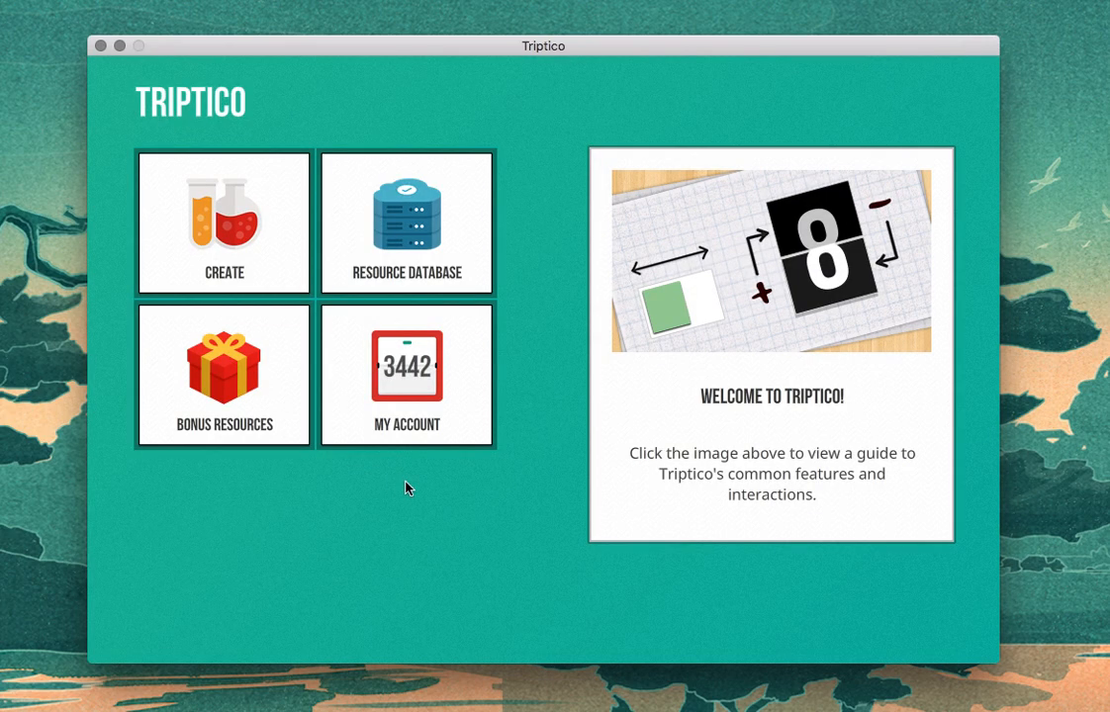
pyautogui.click(428, 247)
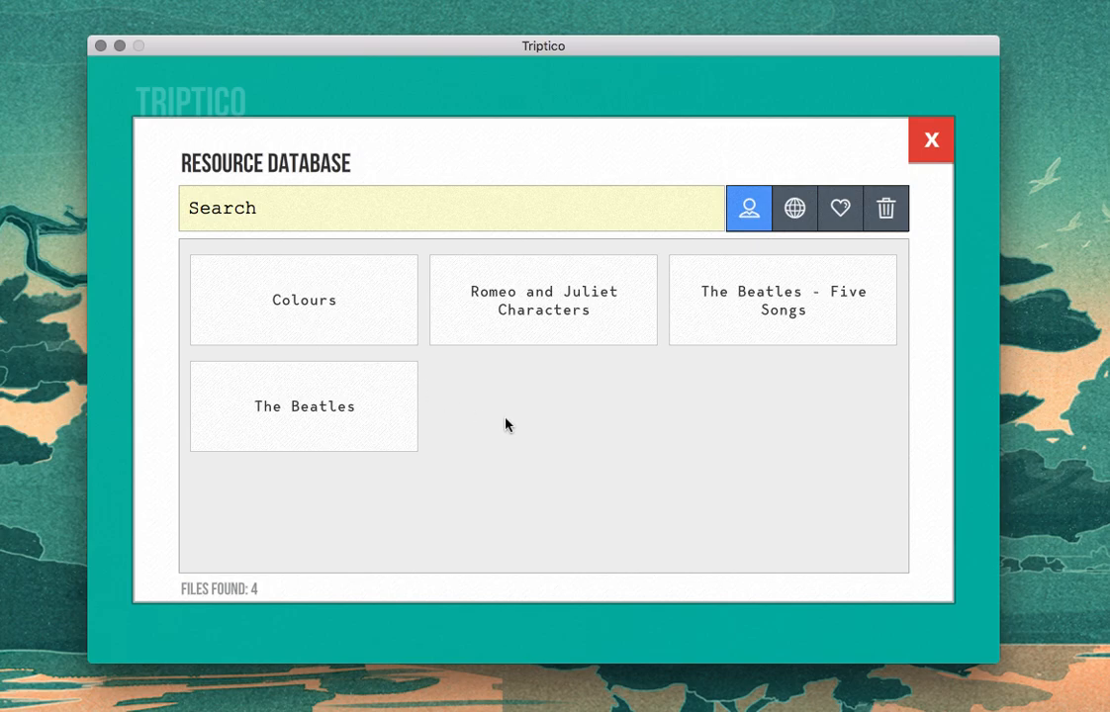
# Step: Search your own files in the Resource Database for "Colours" and clear the search
pyautogui.click(293, 203)
pyautogui.write('C')
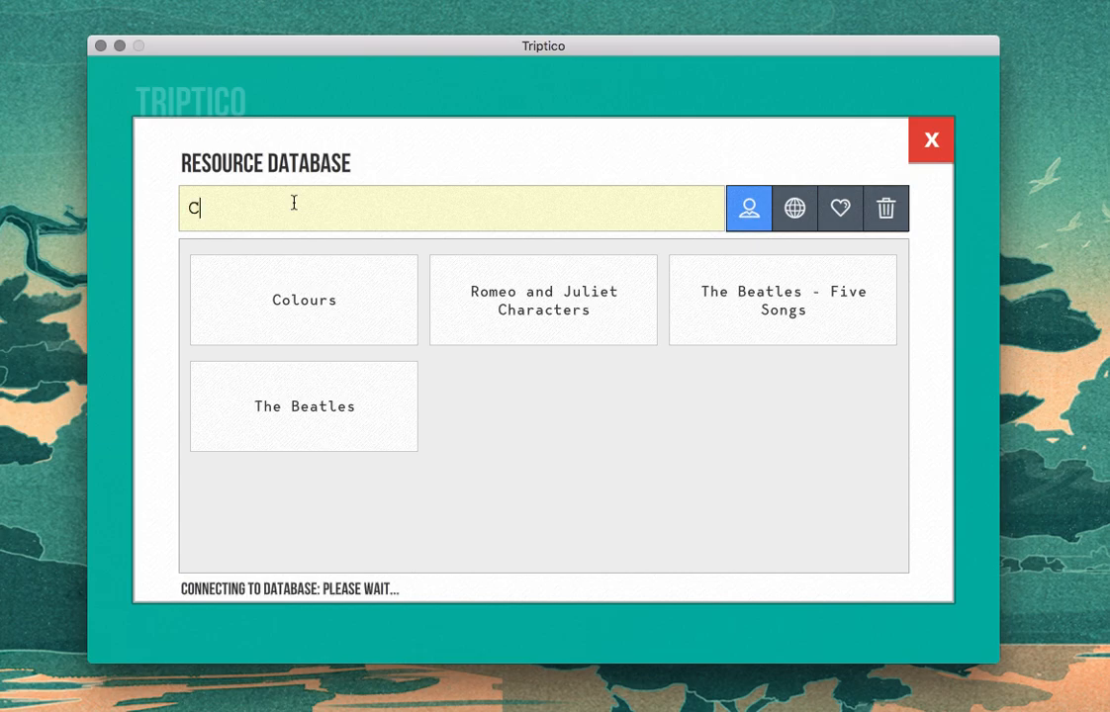
pyautogui.write('olours')
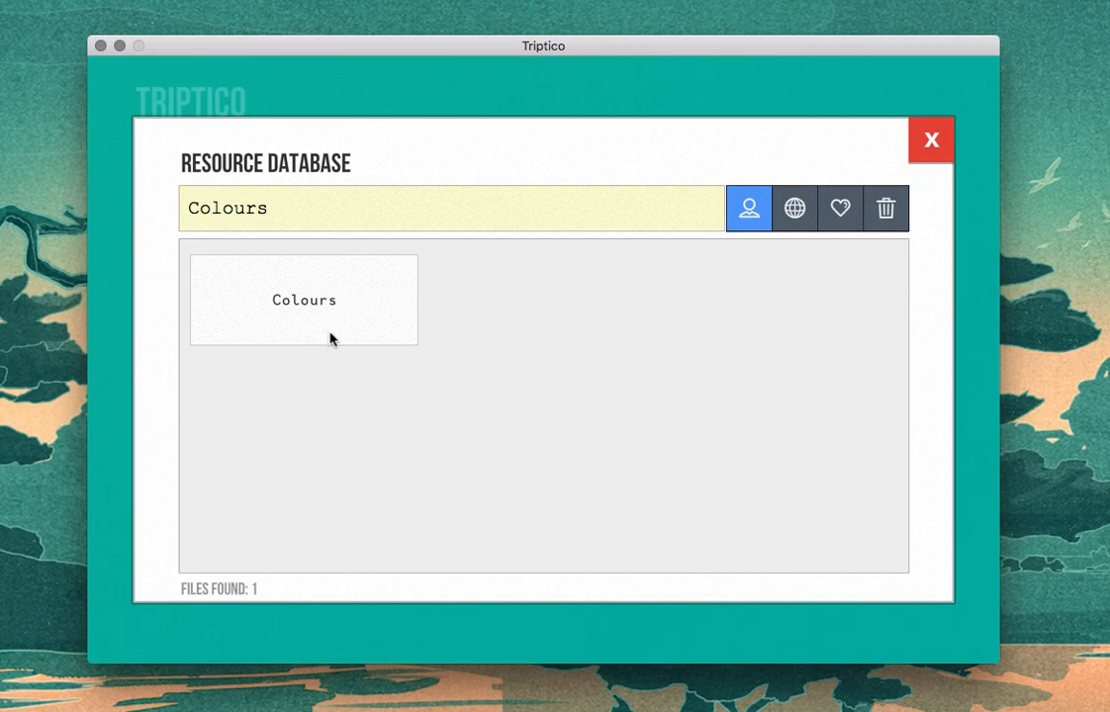
pyautogui.press('BackSpace')
pyautogui.press('BackSpace')
pyautogui.press('BackSpace')
pyautogui.press('BackSpace')
pyautogui.press('BackSpace')
pyautogui.press('BackSpace')
pyautogui.press('BackSpace')
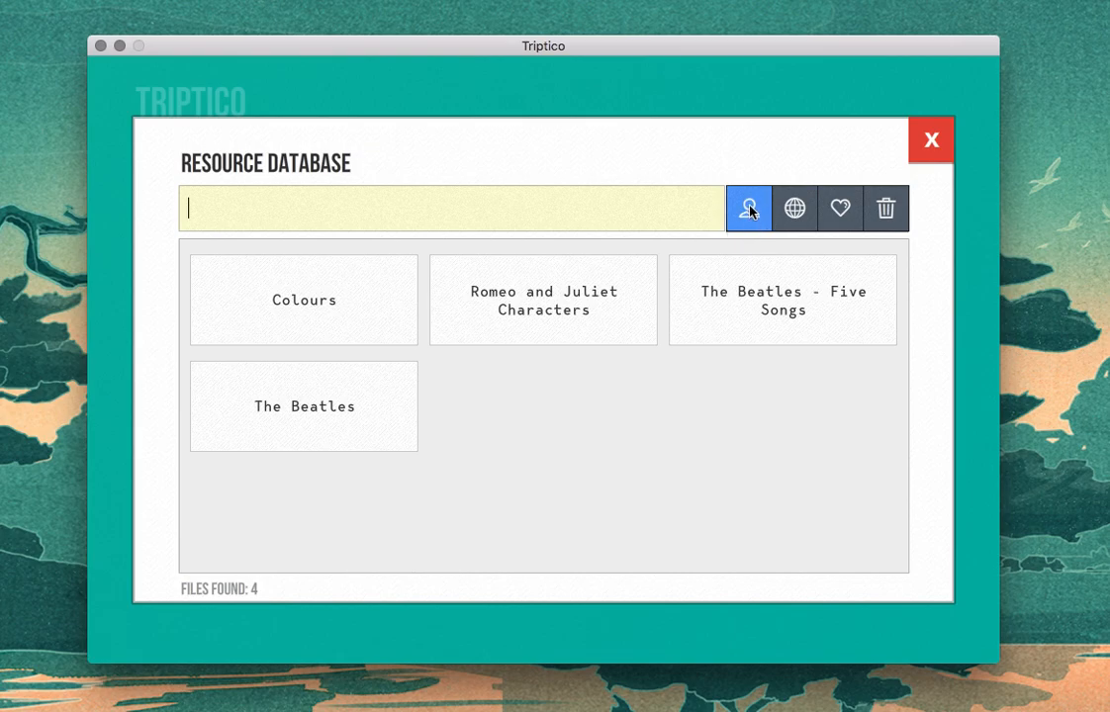
# Step: View the public and favourite files in the Resource Database, and browse the listing that includes deleted files
pyautogui.click(796, 222)
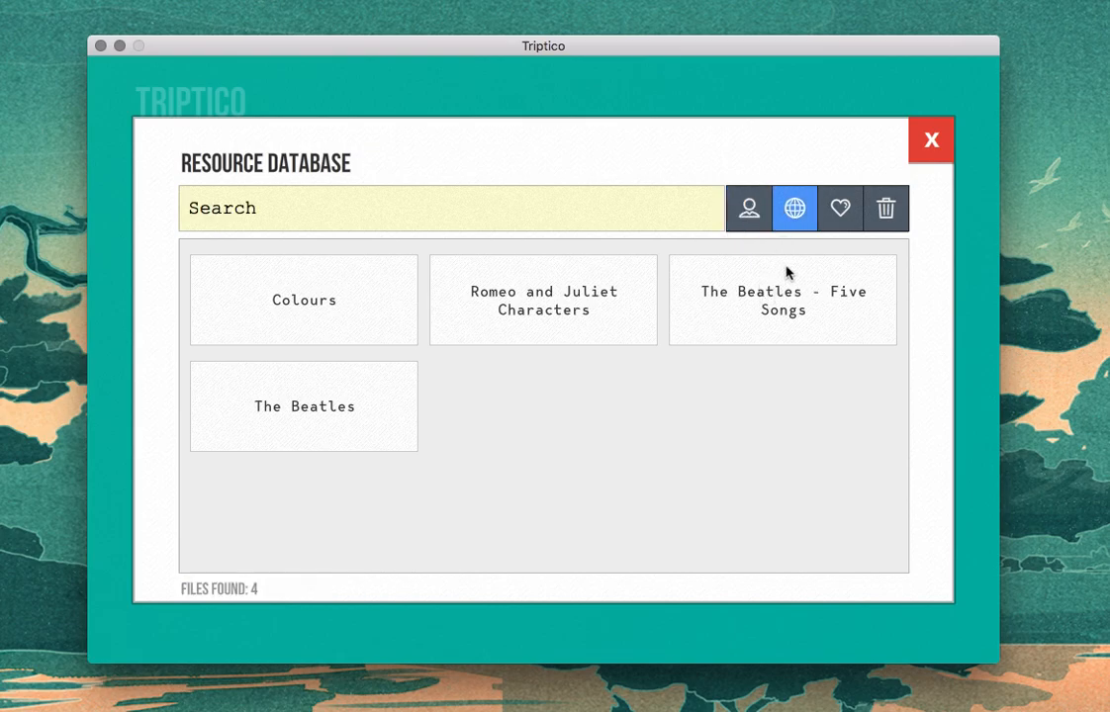
pyautogui.click(838, 227)
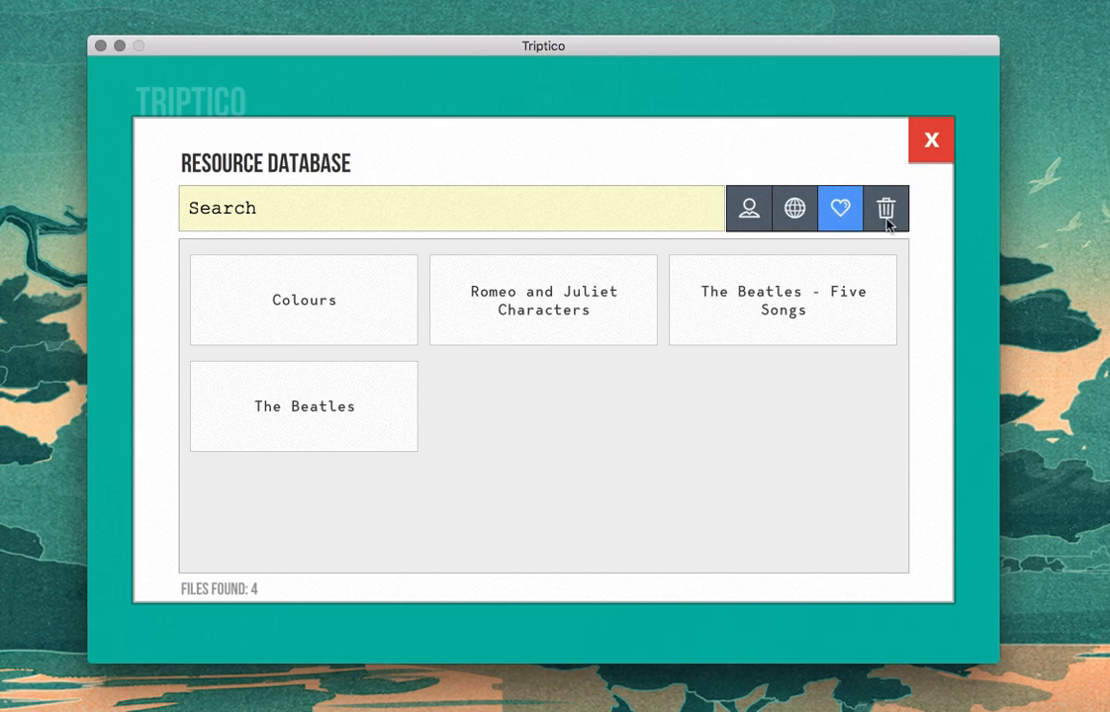
pyautogui.click(886, 219)
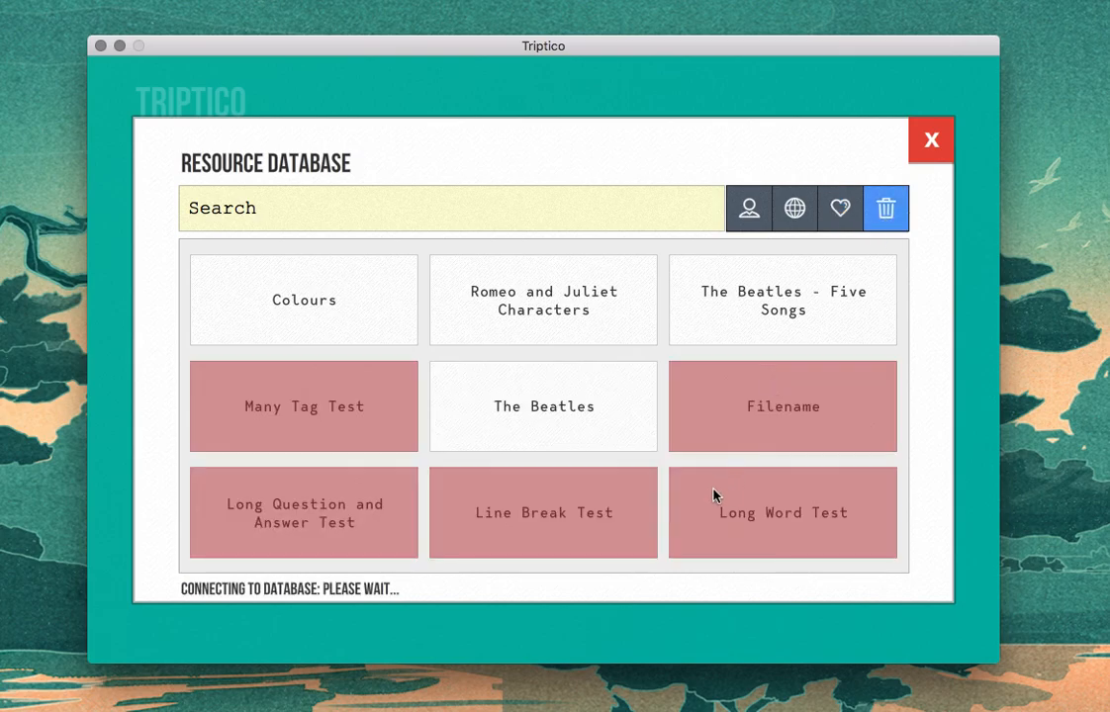
pyautogui.scroll(-12, 767, 458)
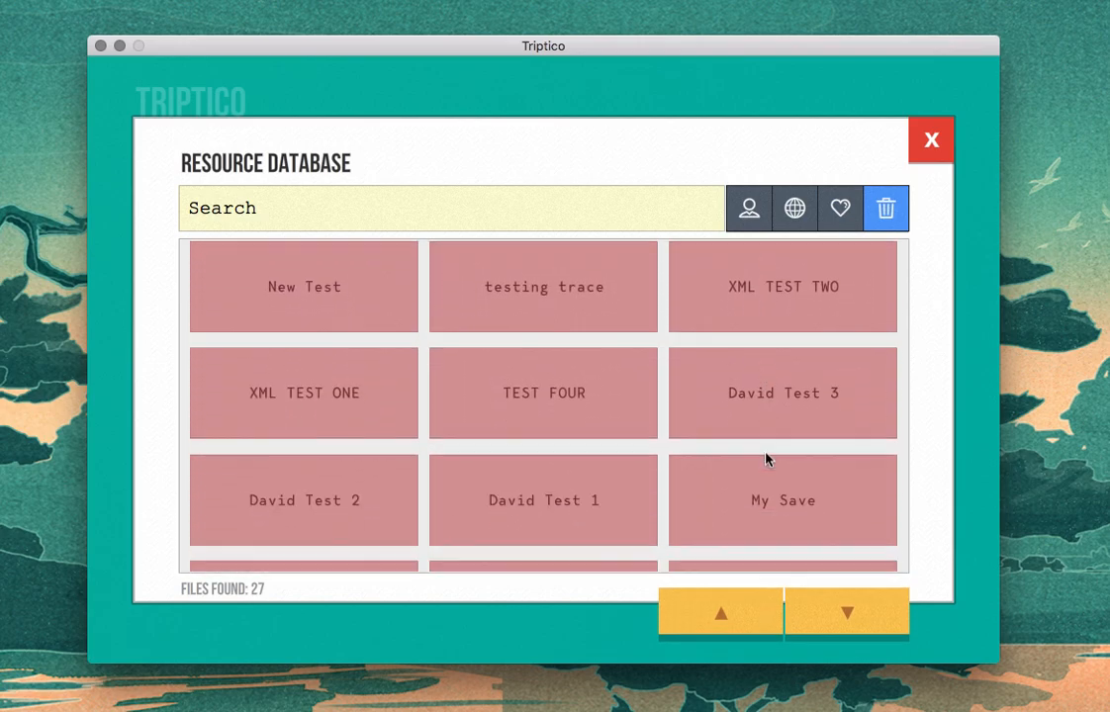
pyautogui.scroll(12, 768, 458)
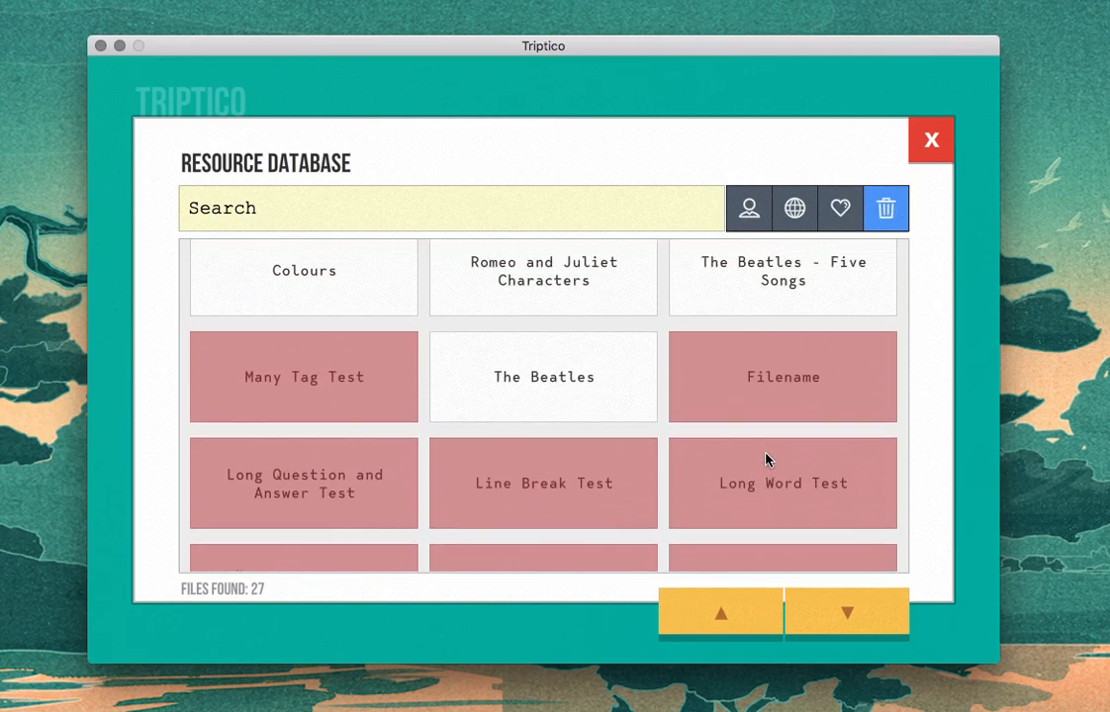
# Step: View the file information of the deleted "Many Tag Test" file, close it and return to your own files
pyautogui.click(313, 412)
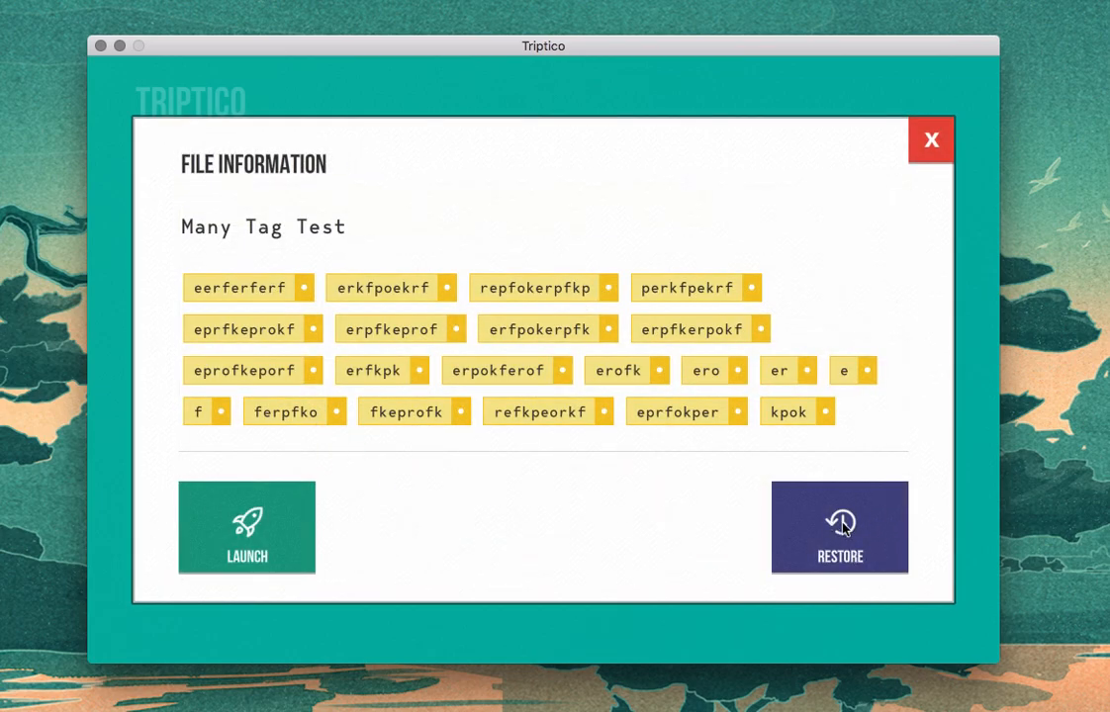
pyautogui.click(929, 146)
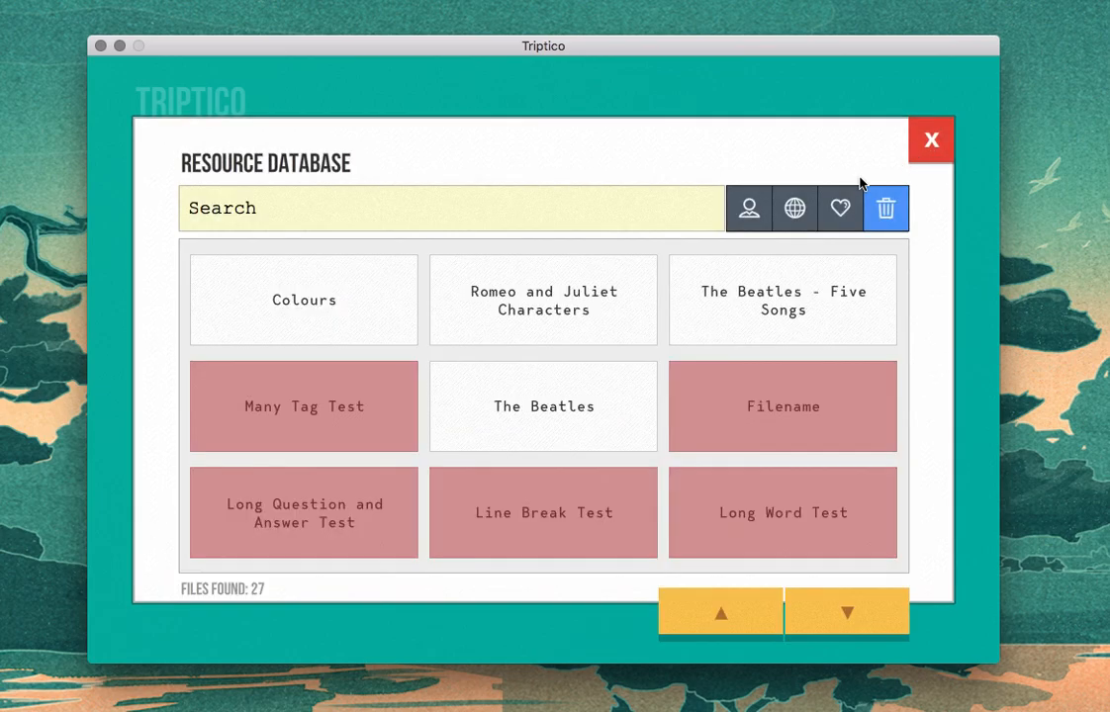
pyautogui.click(748, 210)
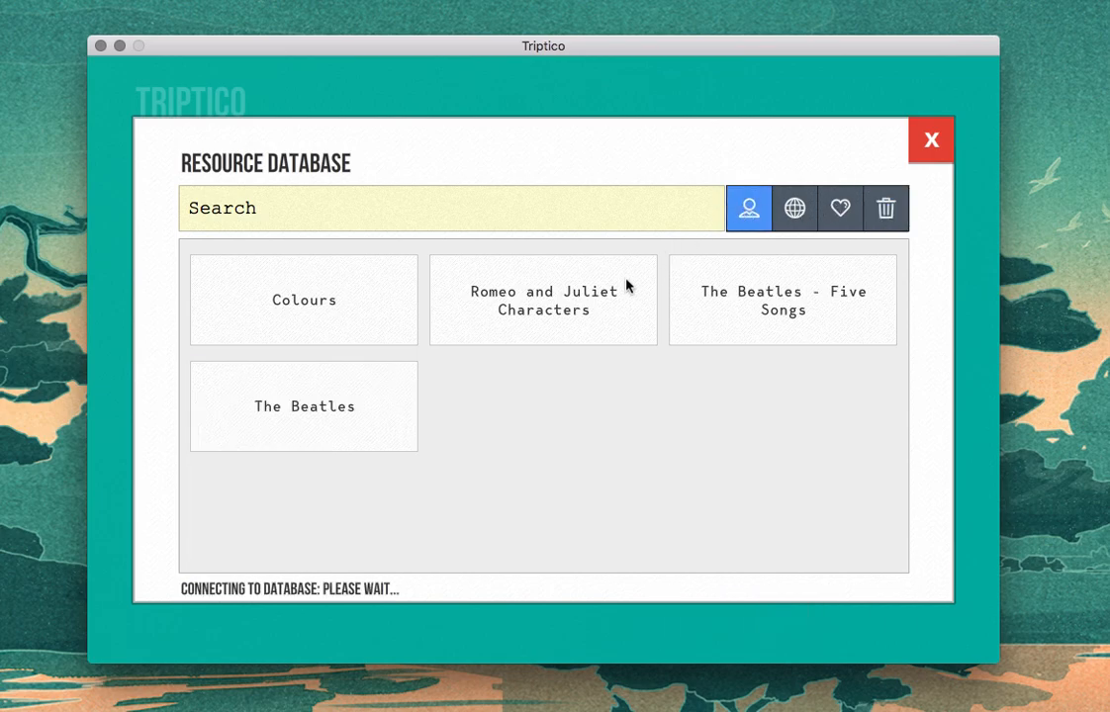
# Step: Open the Colours file's information and launch the file with Flip Selector
pyautogui.click(308, 310)
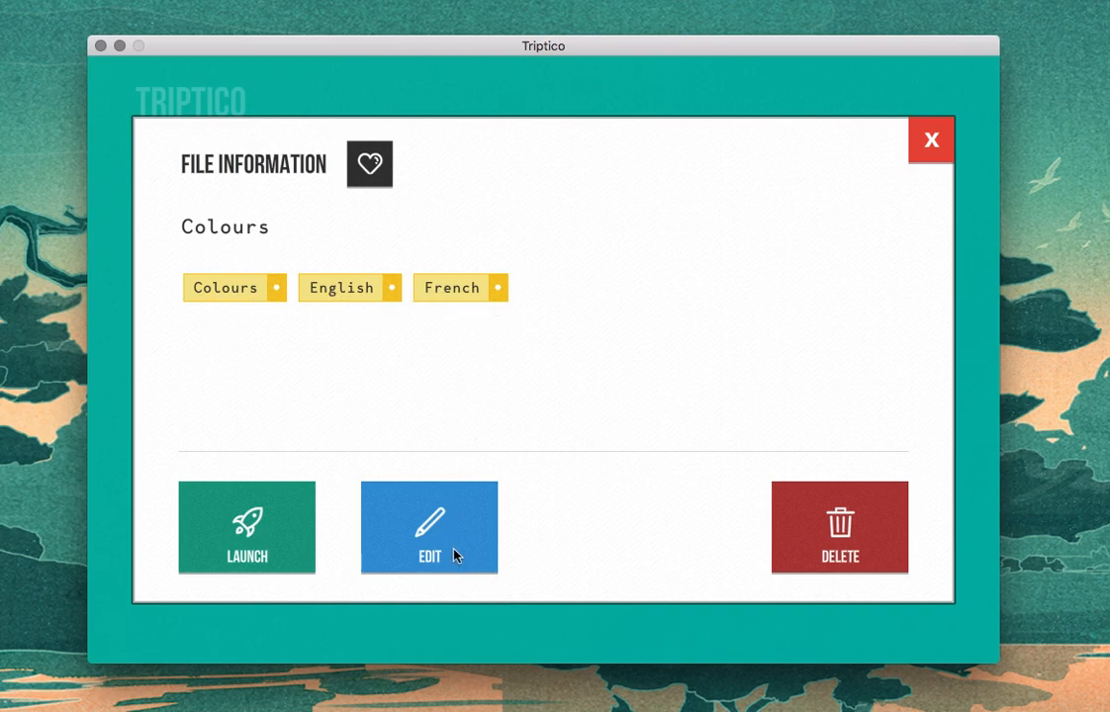
pyautogui.click(263, 530)
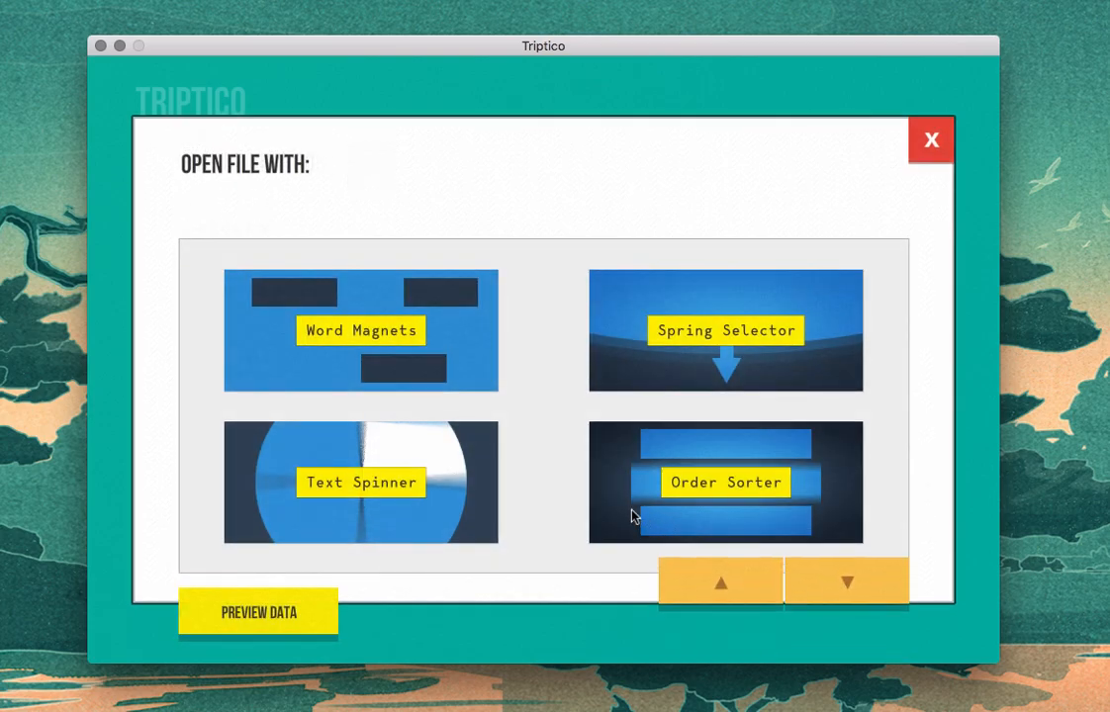
pyautogui.scroll(-3, 556, 492)
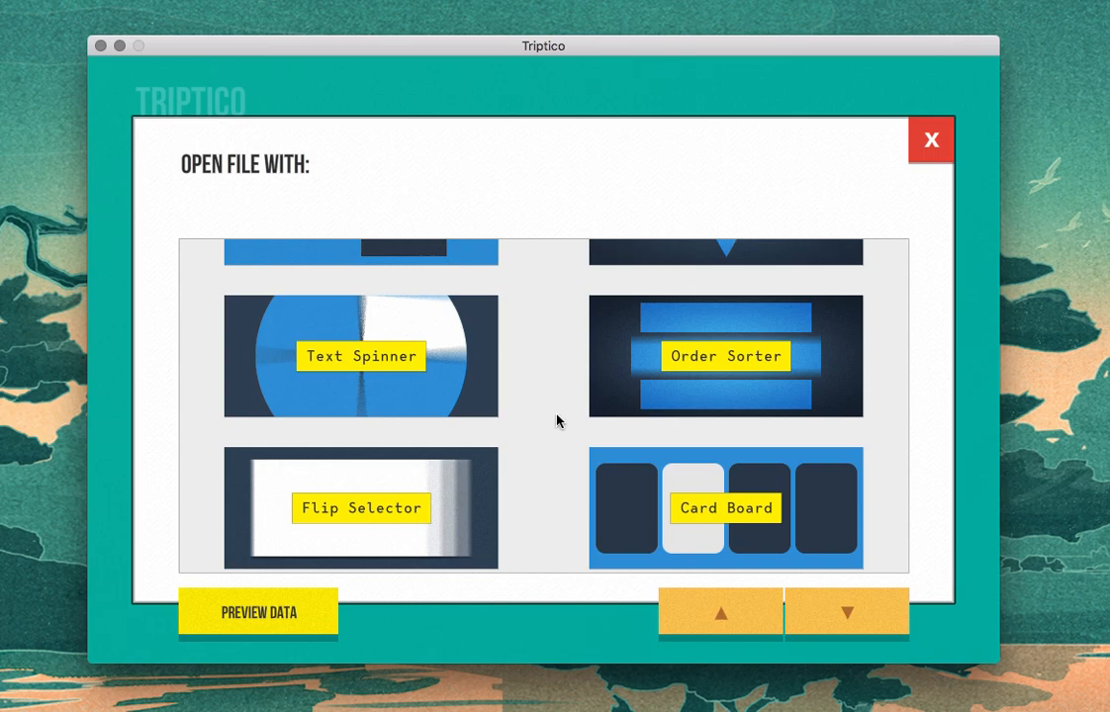
pyautogui.click(390, 514)
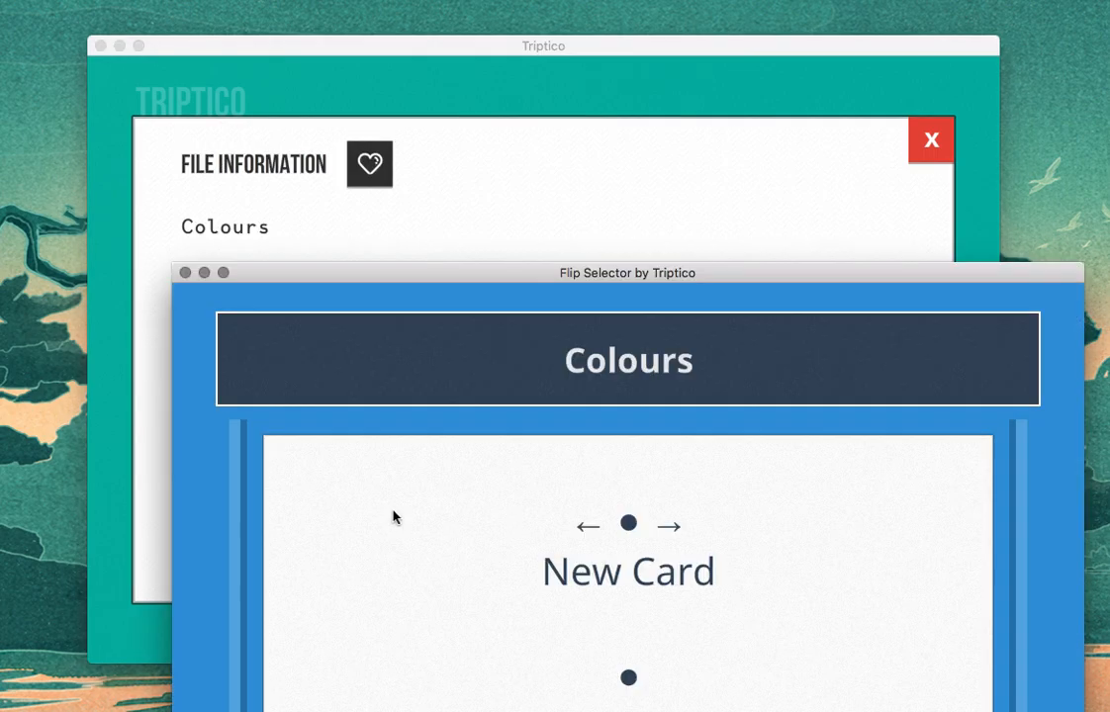
# Step: Move the Flip Selector window fully into view, bring up a new card, flip it to its translation, and close the activity
pyautogui.moveTo(549, 284); pyautogui.dragTo(514, 82)
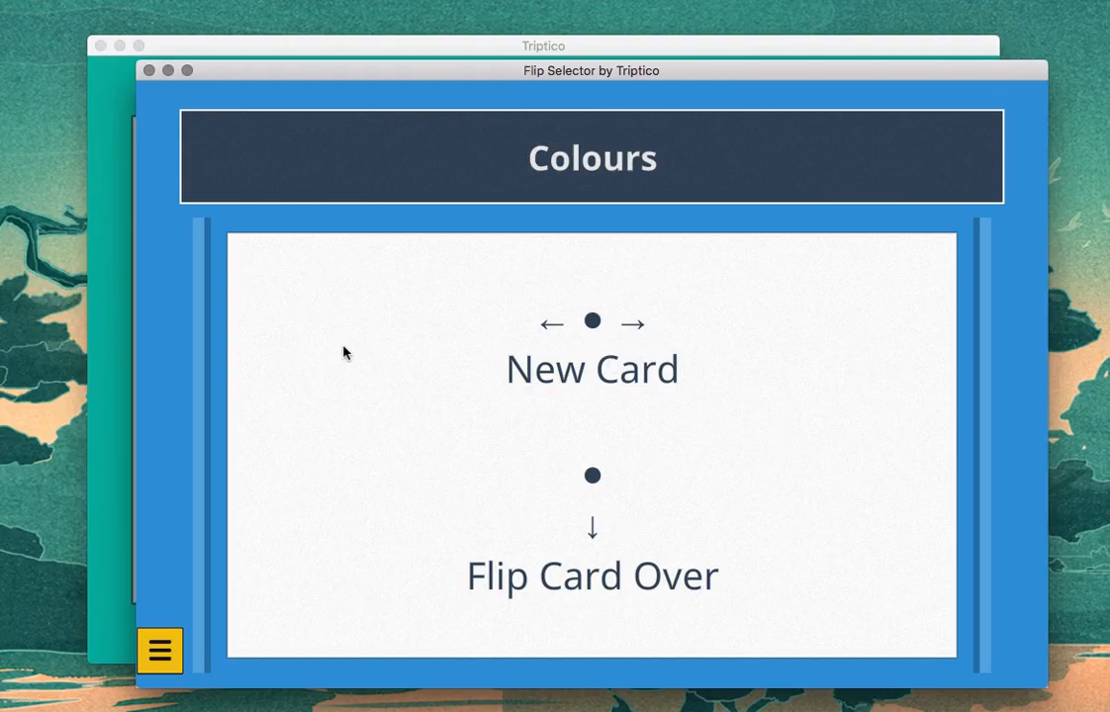
pyautogui.press('Down')
pyautogui.moveTo(562, 452); pyautogui.dragTo(592, 701)
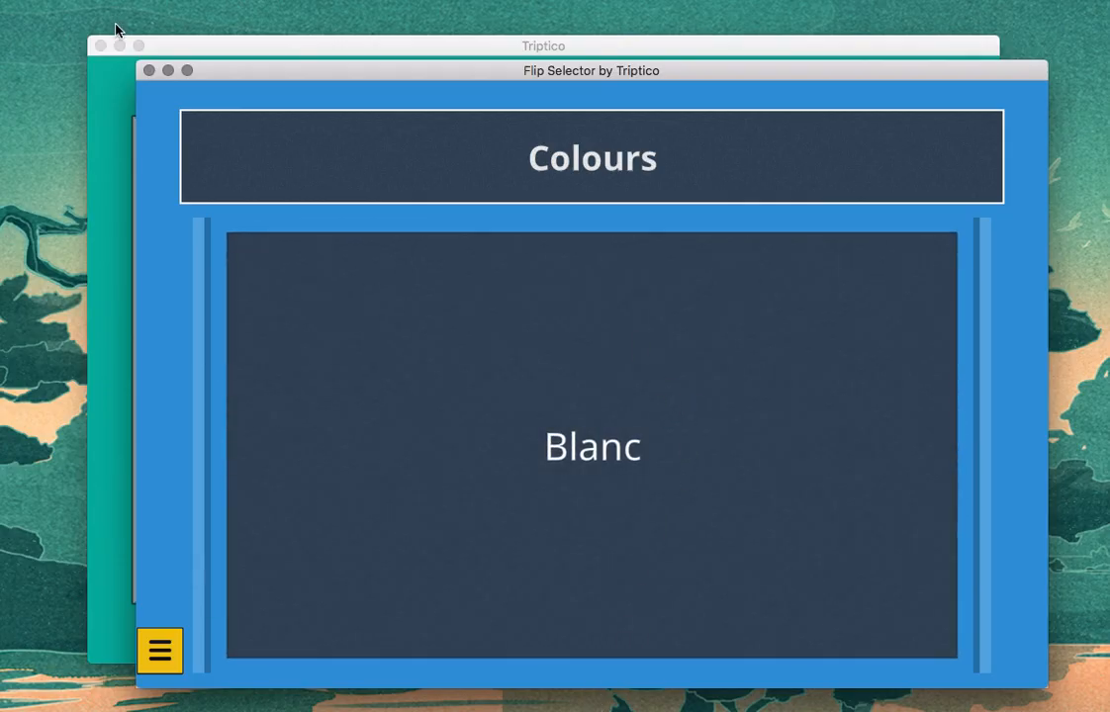
pyautogui.click(150, 71)
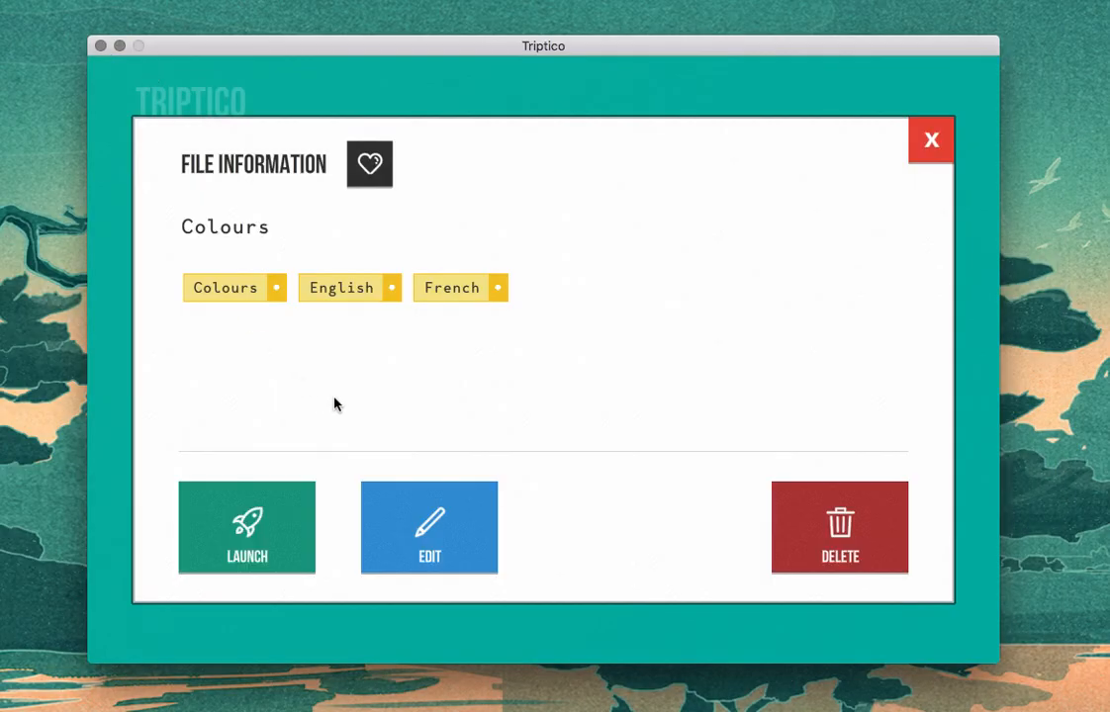
# Step: Preview the data of the Colours file for launching and temporarily remove the Blue, Brown, Green and Yellow rows
pyautogui.click(260, 550)
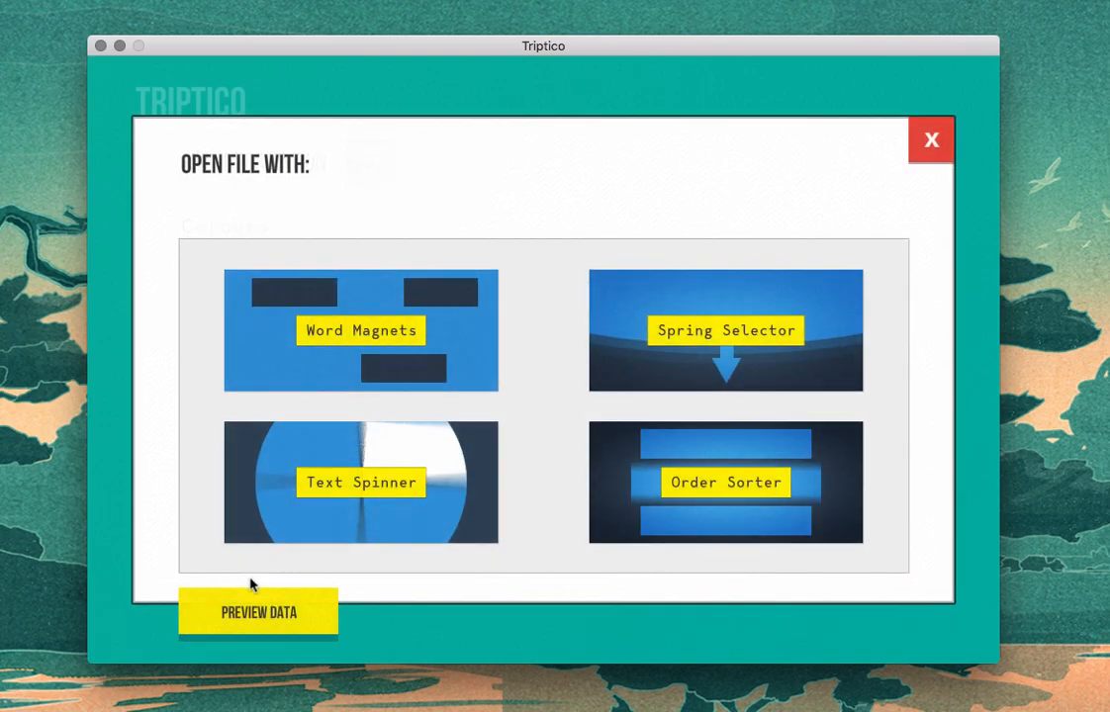
pyautogui.click(293, 613)
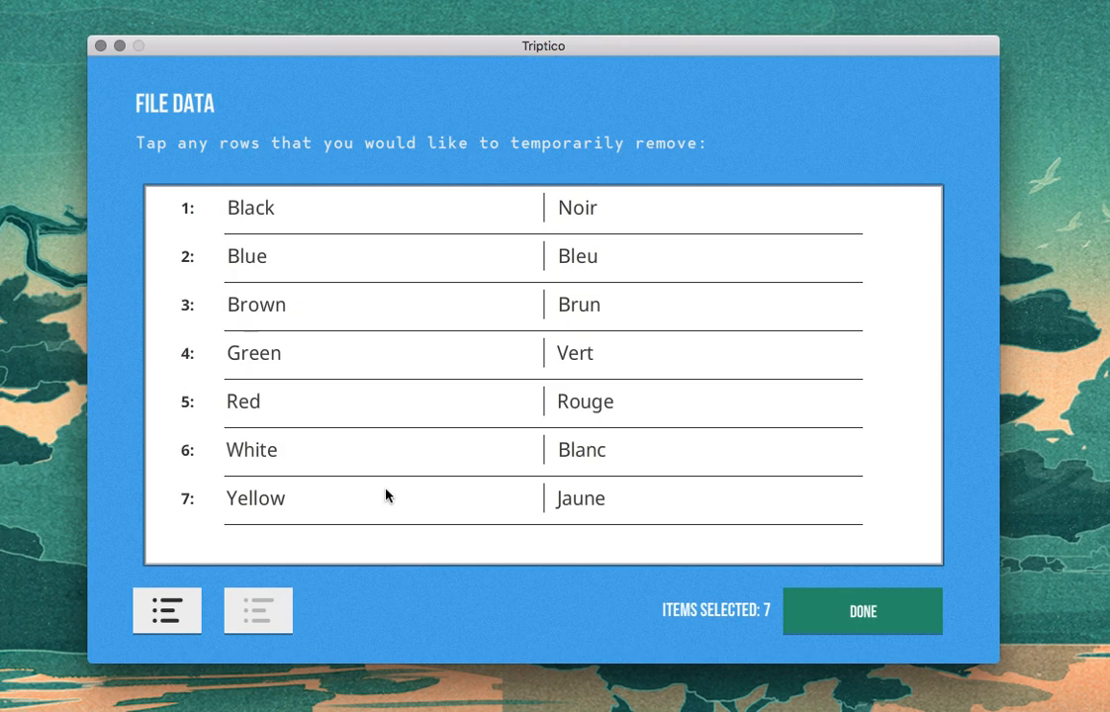
pyautogui.click(304, 255)
pyautogui.click(302, 308)
pyautogui.click(302, 362)
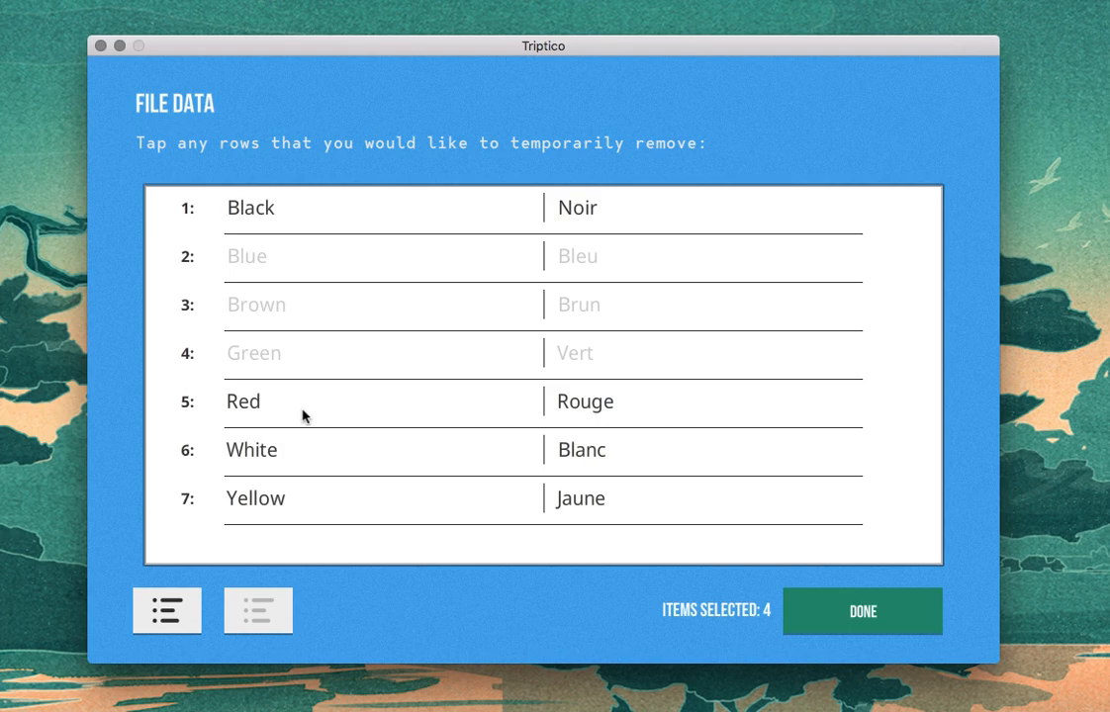
pyautogui.click(301, 505)
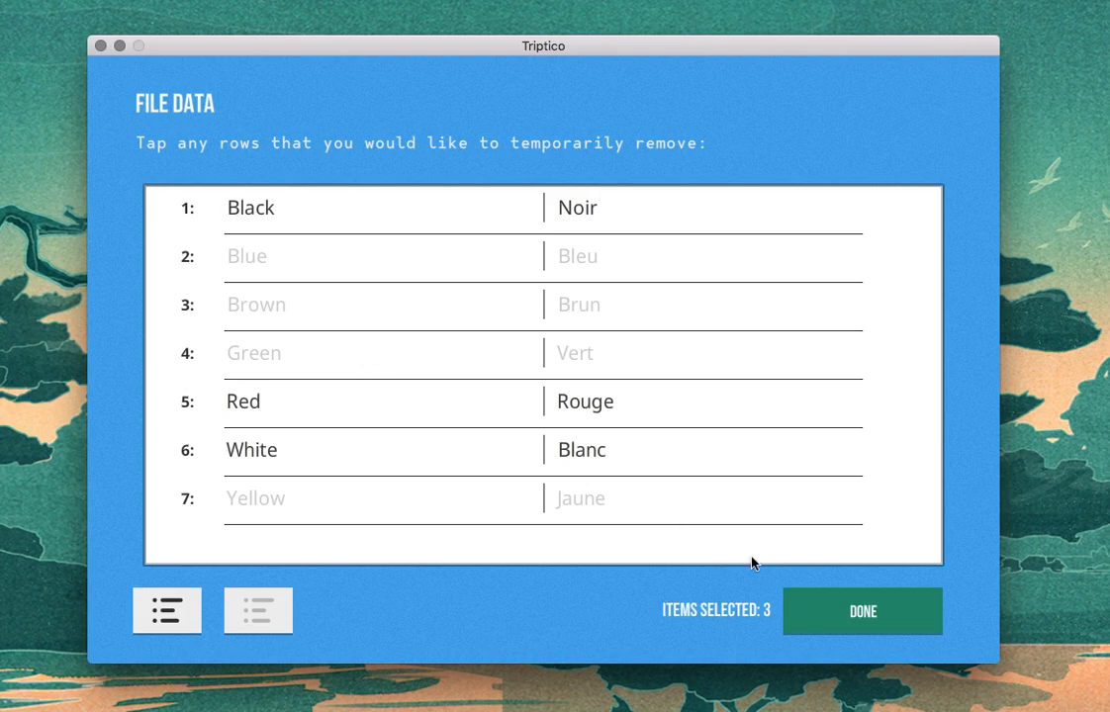
pyautogui.click(846, 610)
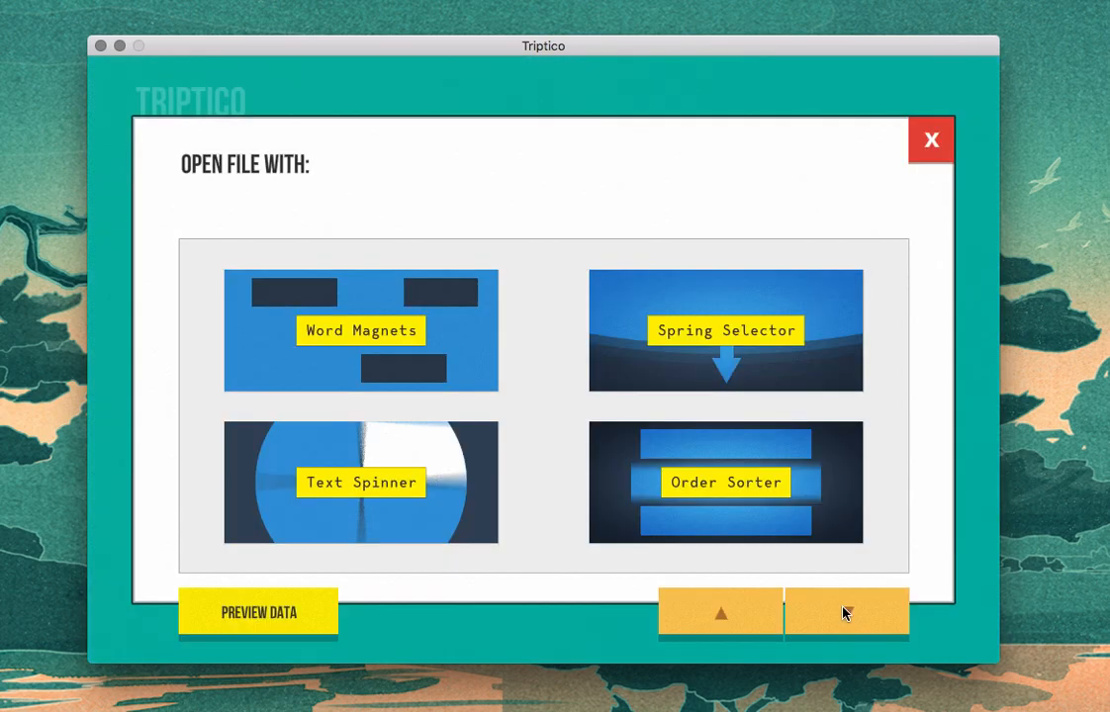
# Step: Open the reduced list with Text Spinner, move its window fully into view, and spin the wheel
pyautogui.click(376, 483)
pyautogui.moveTo(593, 285); pyautogui.dragTo(539, 75)
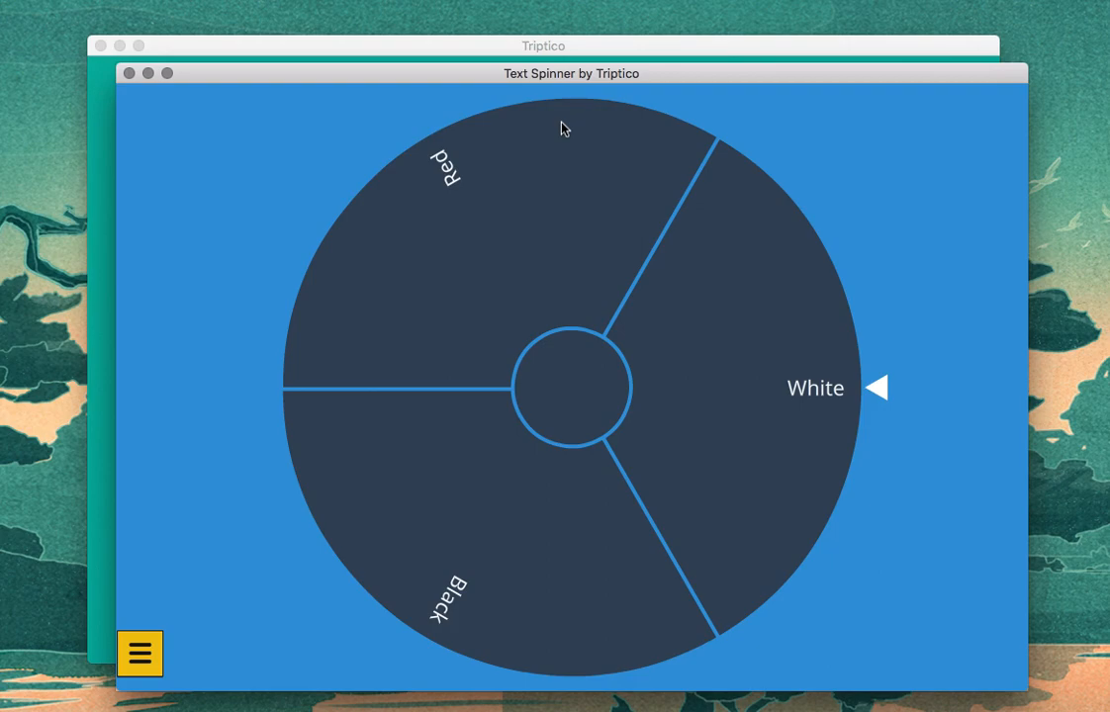
pyautogui.click(629, 383)
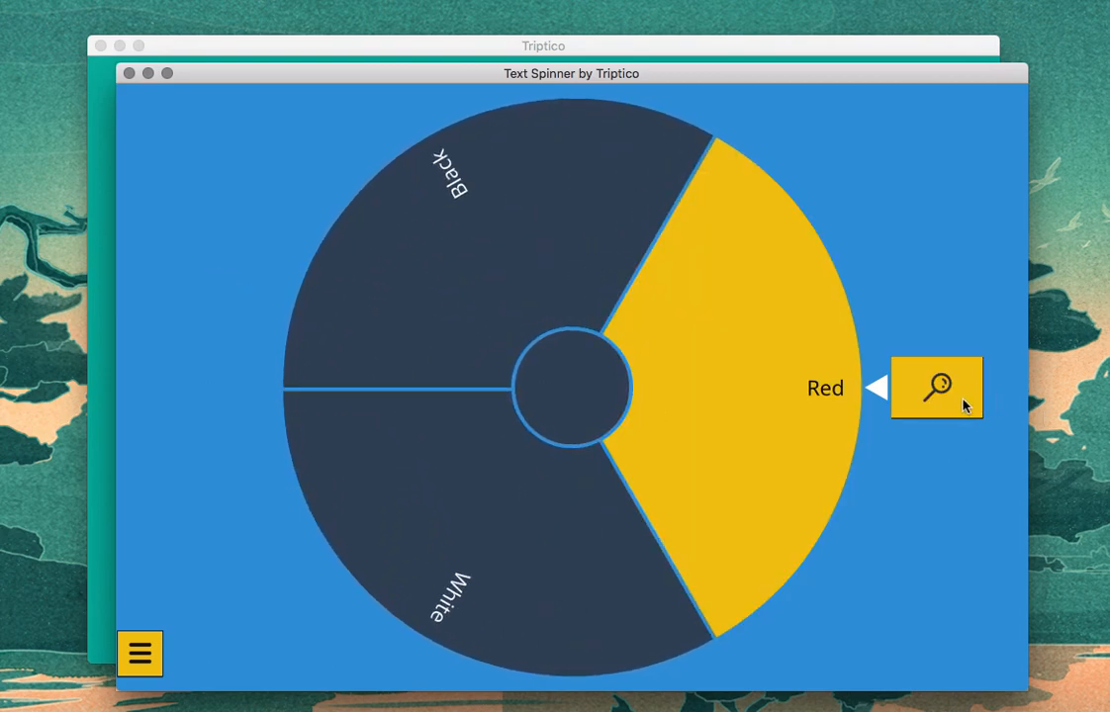
# Step: Enlarge the item the spinner landed on, dismiss the enlarged view, and close Text Spinner
pyautogui.click(954, 396)
pyautogui.click(594, 381)
pyautogui.click(129, 73)
# Step: Start launching the Colours file again and restore the Blue and Green rows in its data preview
pyautogui.click(249, 521)
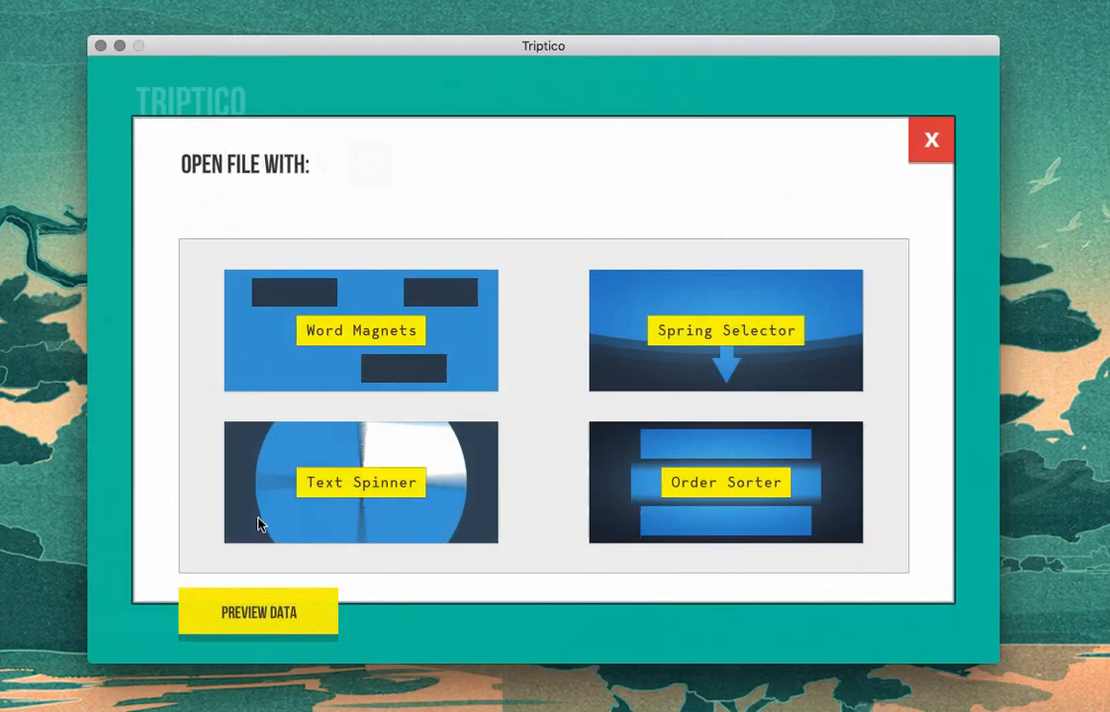
pyautogui.click(280, 617)
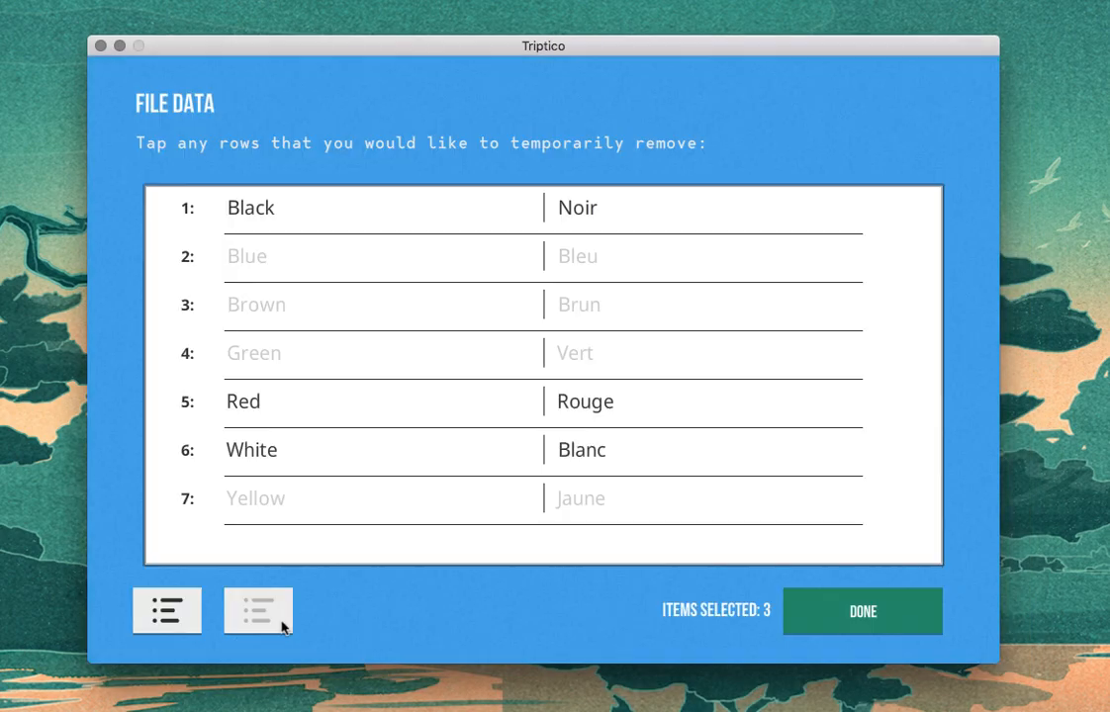
pyautogui.click(258, 263)
pyautogui.click(276, 358)
pyautogui.click(854, 615)
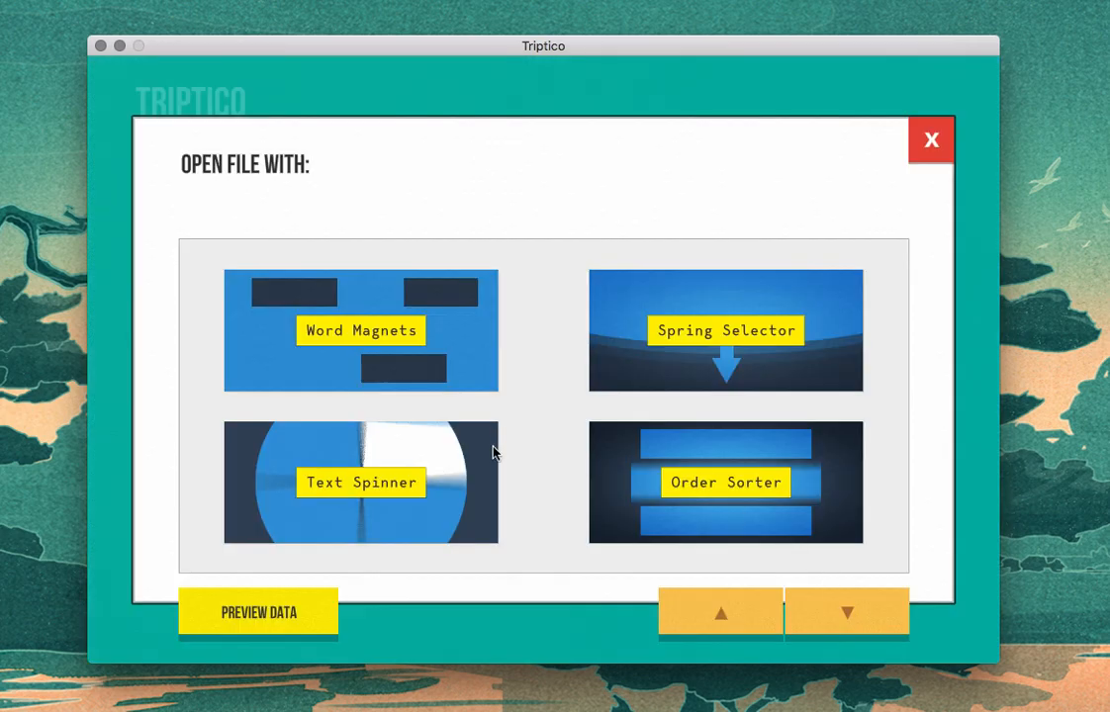
# Step: Open the updated selection with Text Spinner, spin the wheel, and close the activity
pyautogui.click(385, 425)
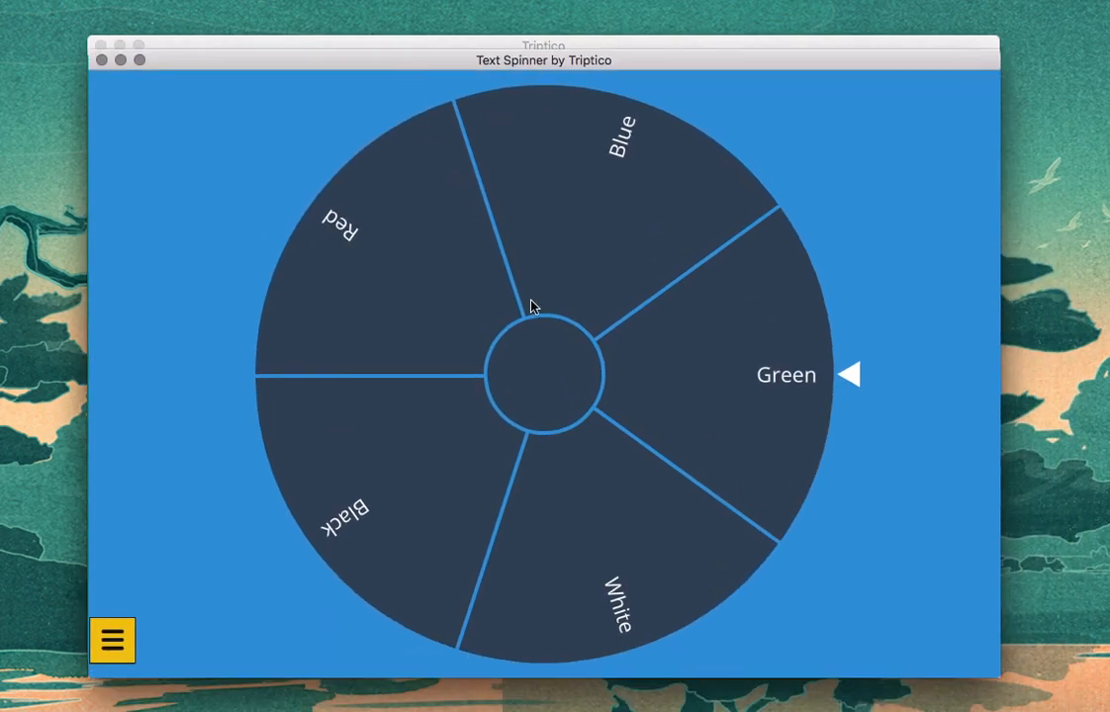
pyautogui.click(446, 364)
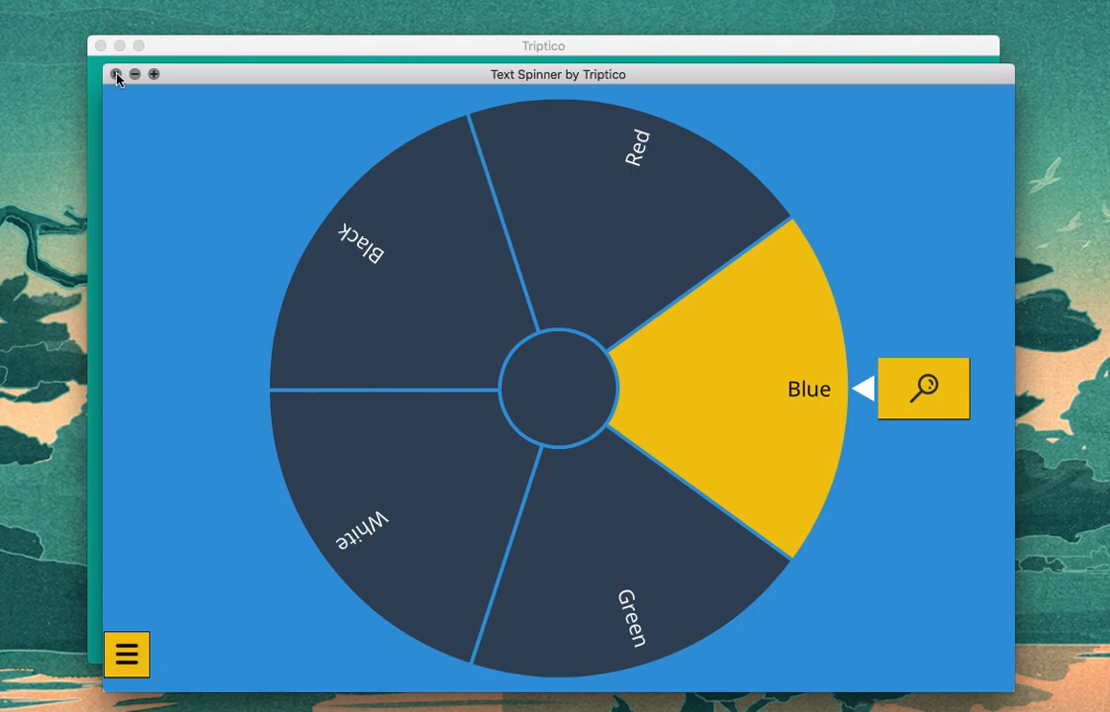
pyautogui.click(116, 75)
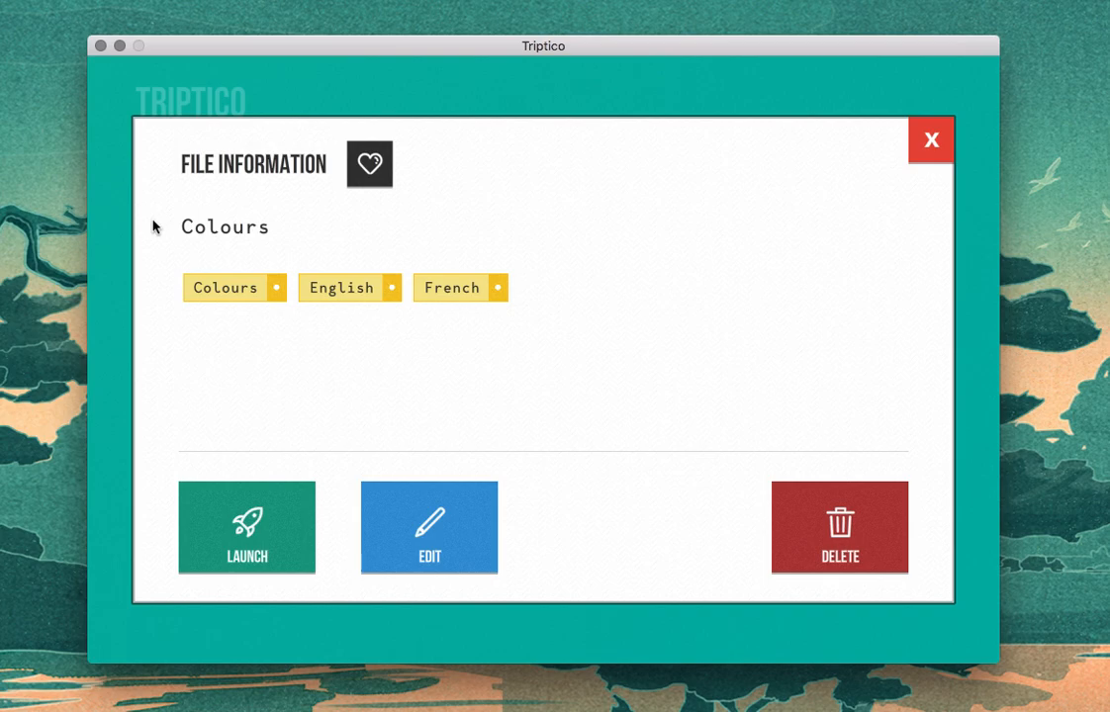
# Step: Leave the Resource Database, look through the whole list of bonus resources, and return to the home screen
pyautogui.click(934, 158)
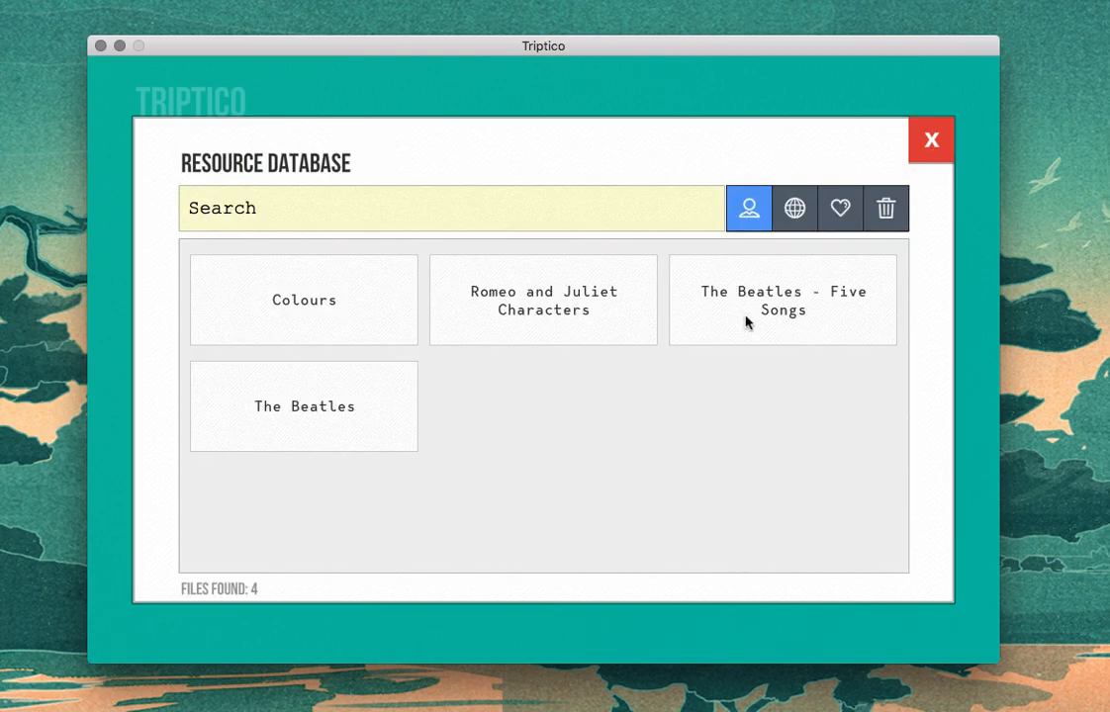
pyautogui.click(929, 154)
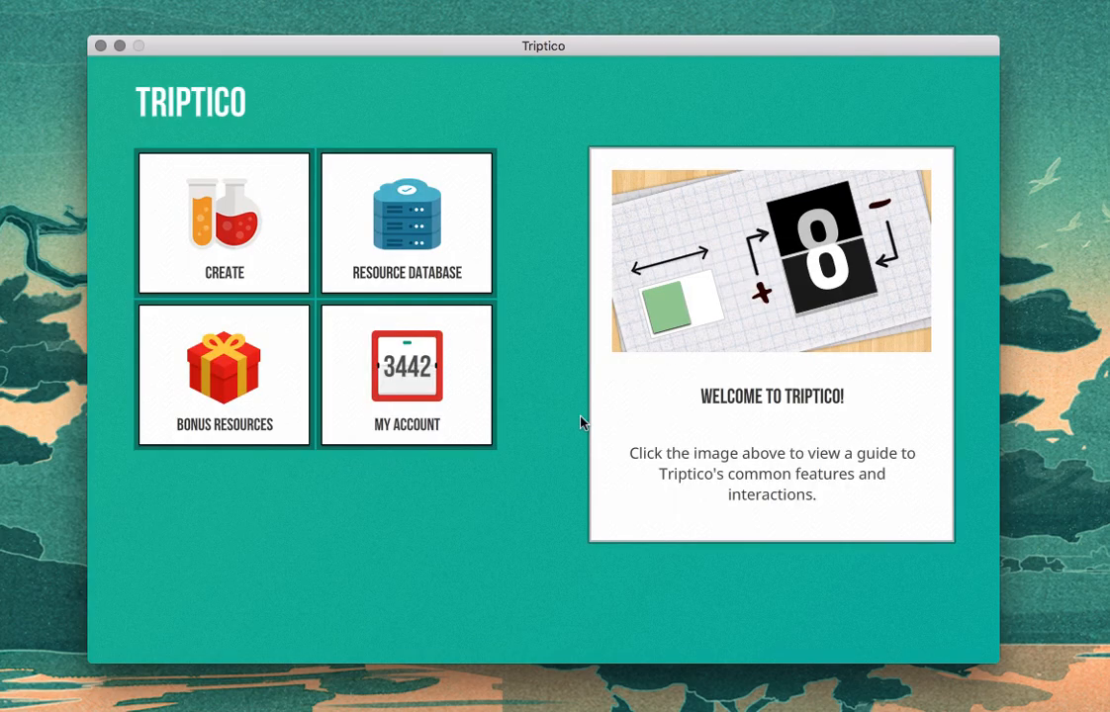
pyautogui.click(254, 421)
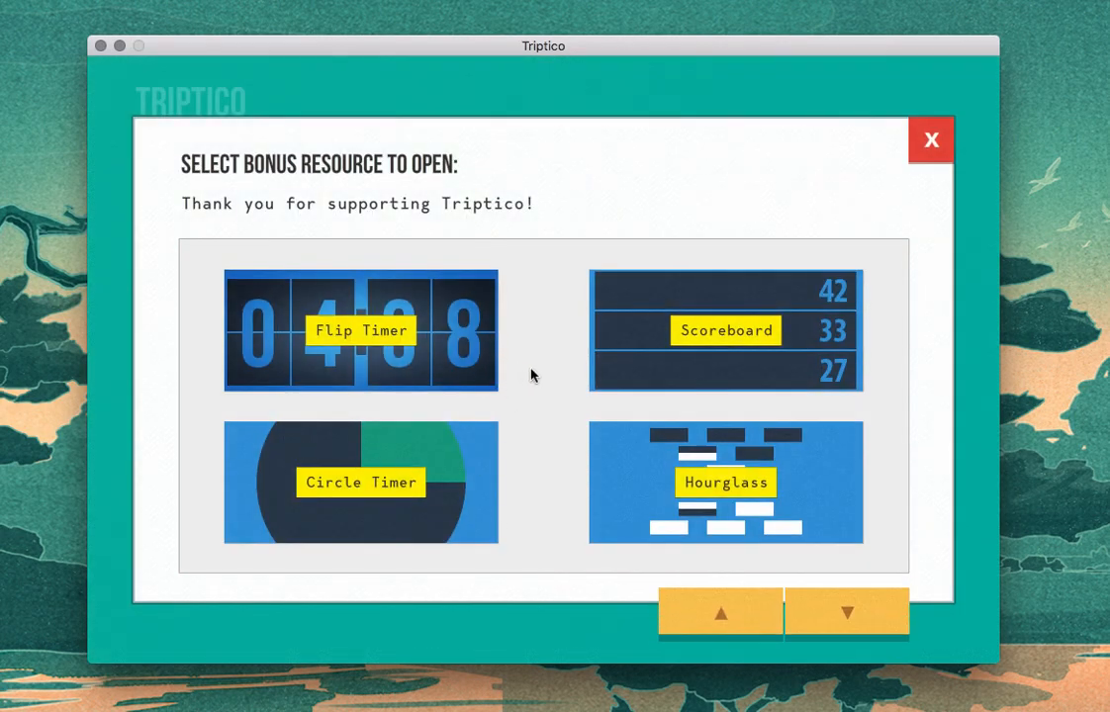
pyautogui.scroll(-3, 532, 375)
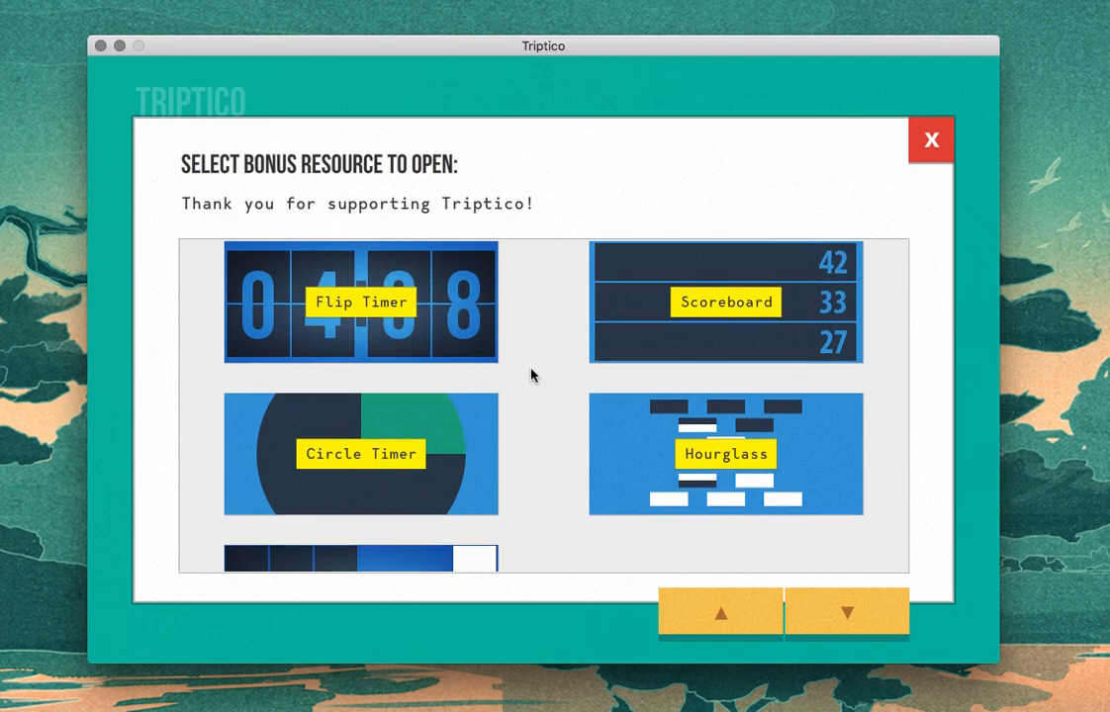
pyautogui.scroll(-2, 531, 375)
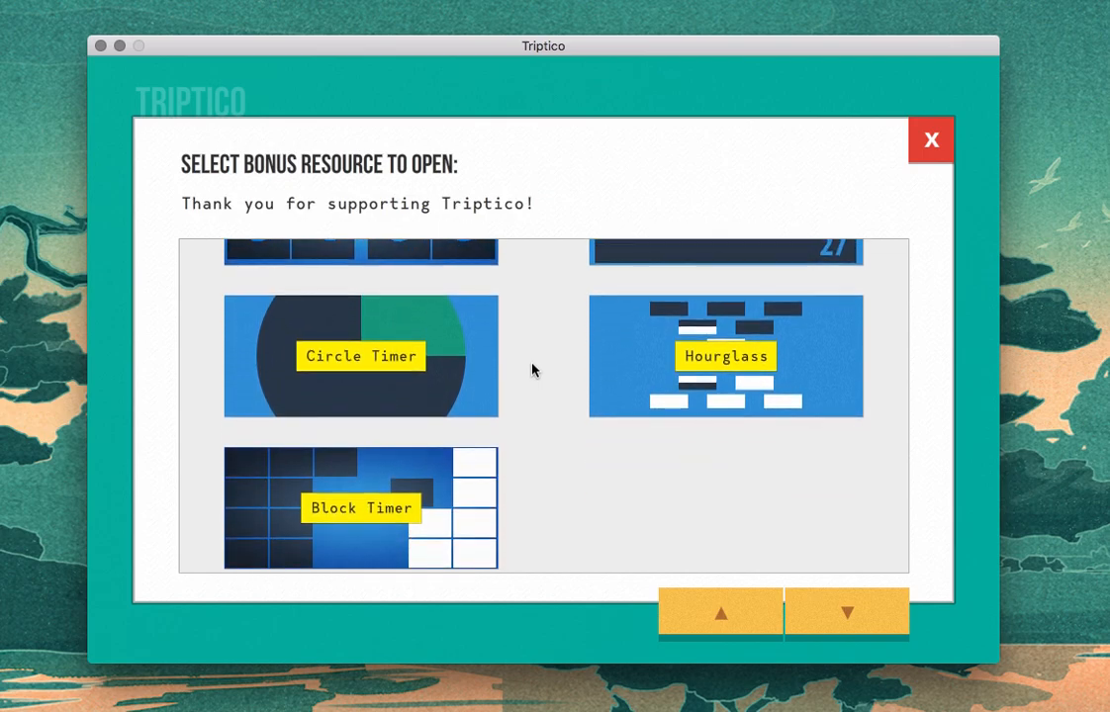
pyautogui.click(929, 144)
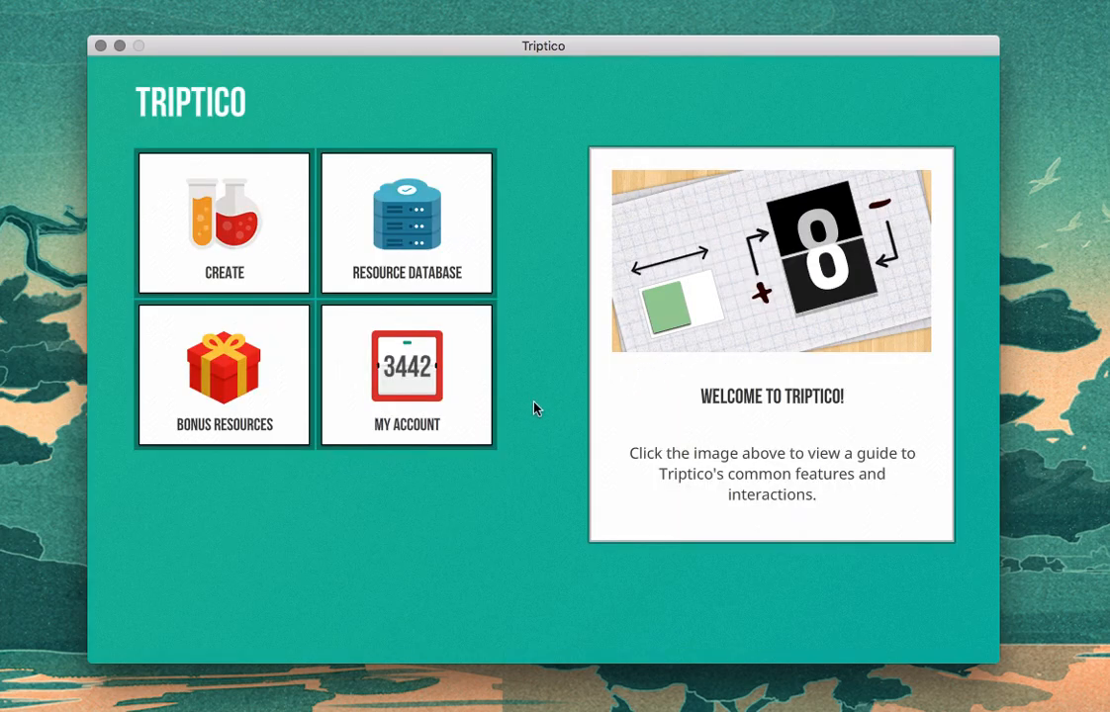